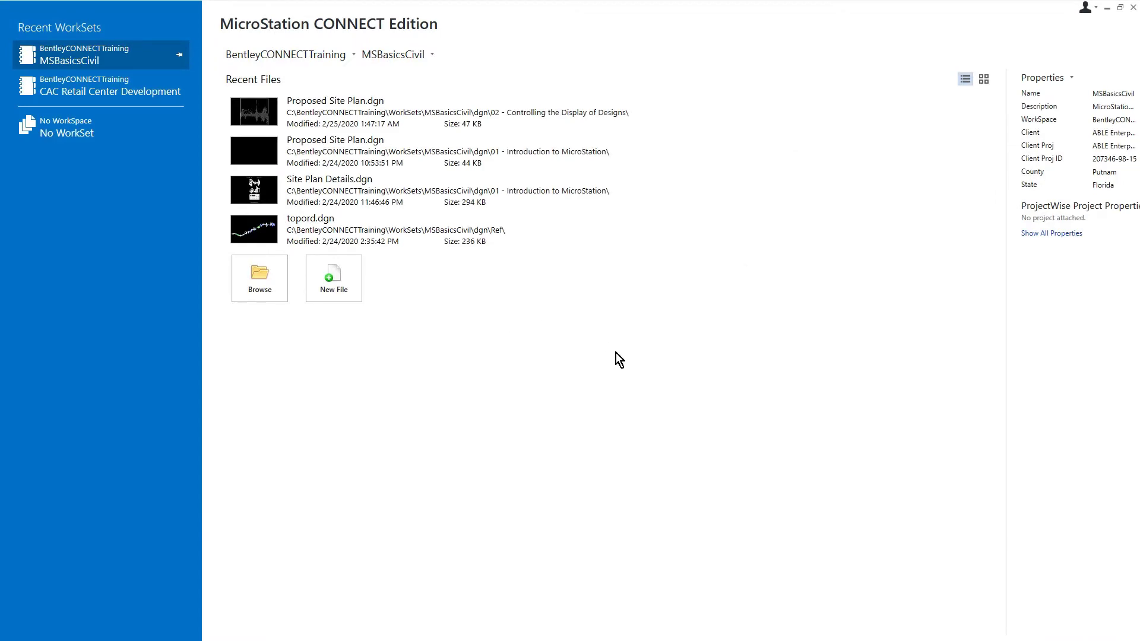
Step: Open Proposed Site Plan.dgn from the 03 - Using General Tools folder of the MSBasicsCivil WorkSet's dgn directory
left_click(262, 287)
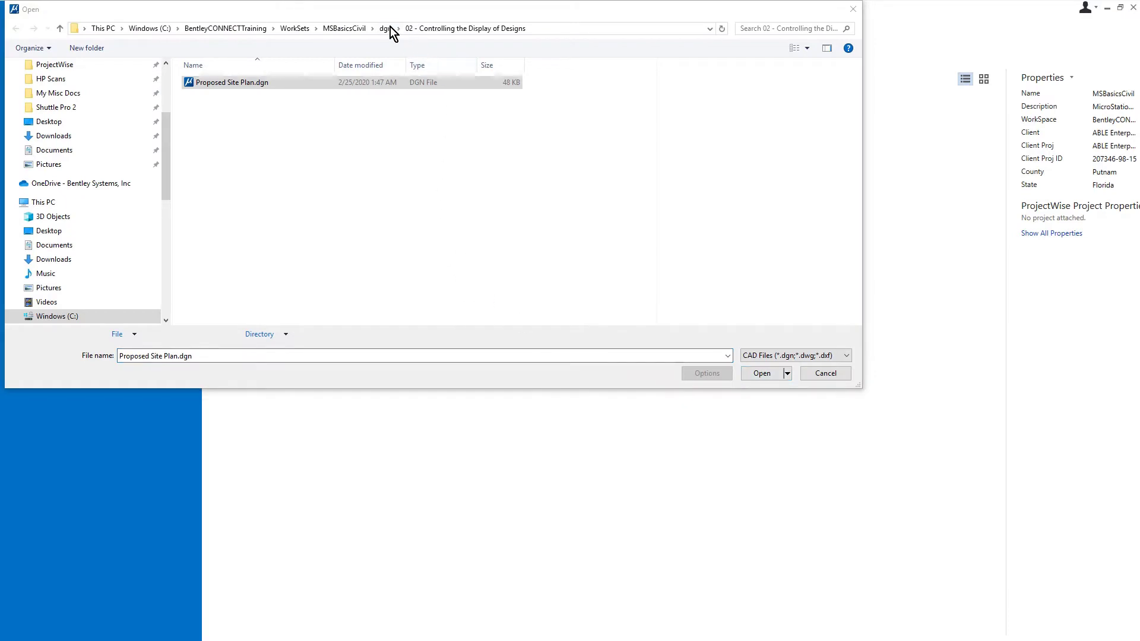
left_click(384, 27)
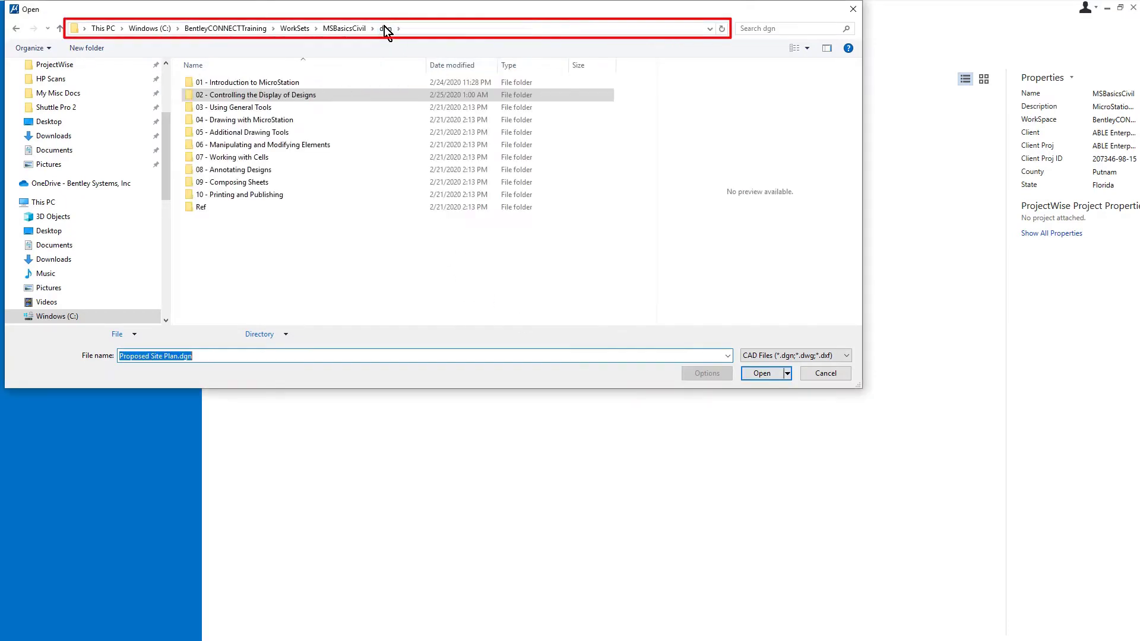
left_click(314, 109)
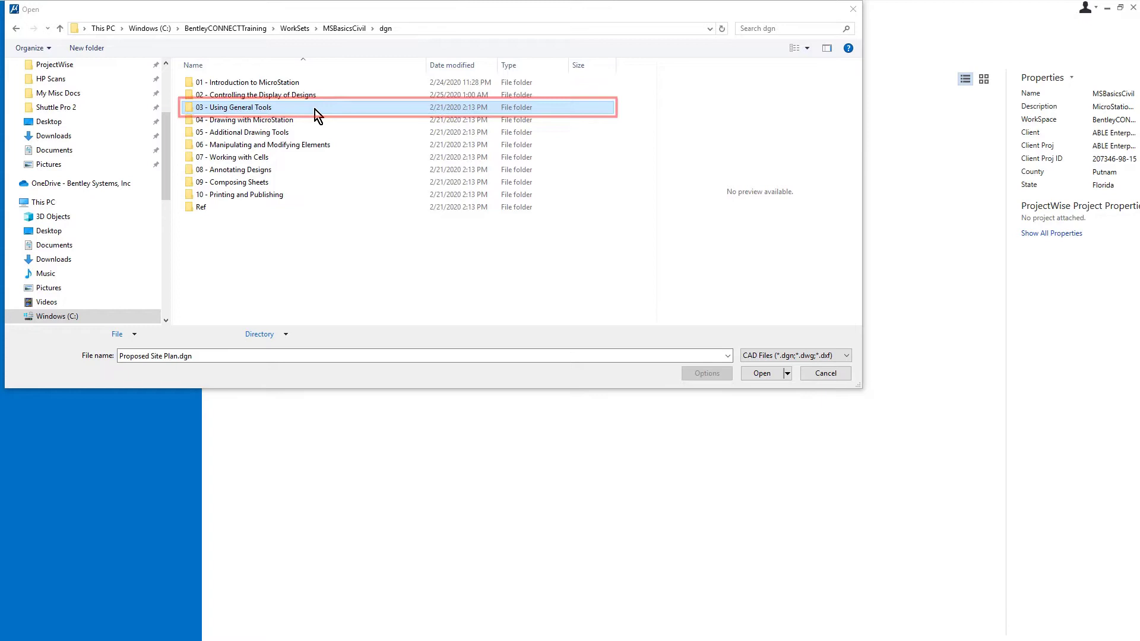
double_click(315, 109)
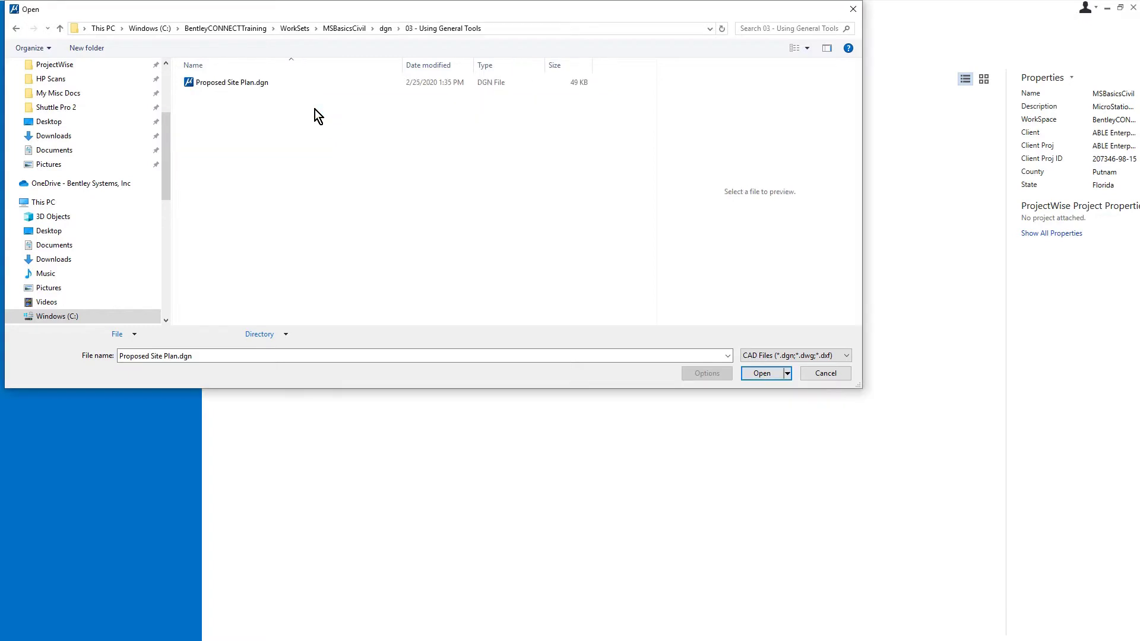
left_click(269, 84)
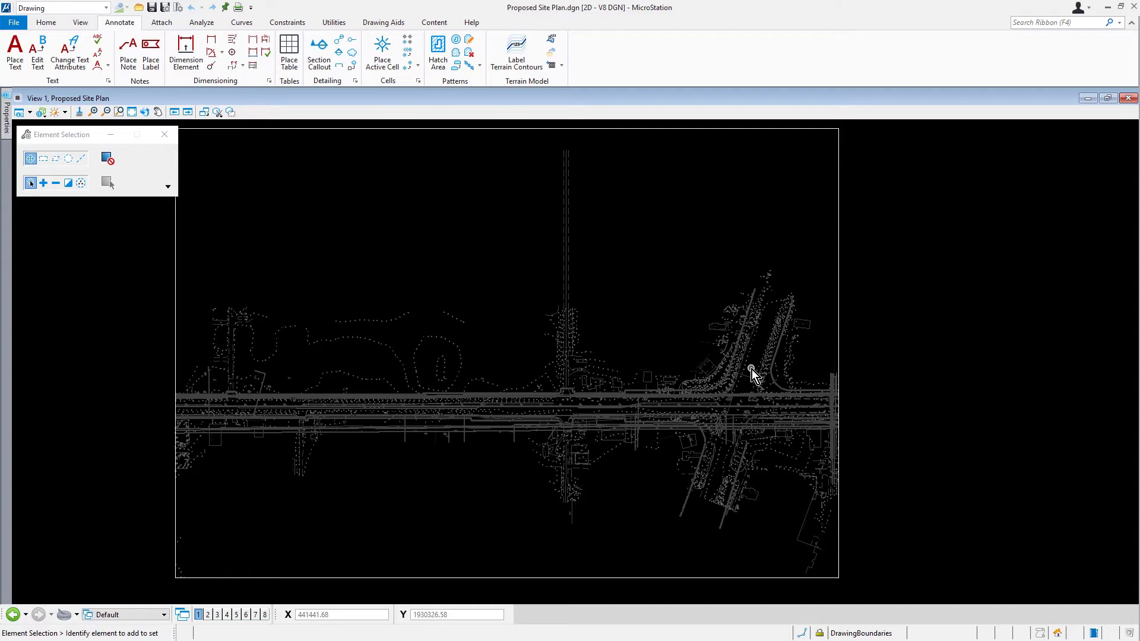
Step: Zoom in on the middle of the road corridor with the Zoom In tool at a zoom ratio of 5.00
left_click(94, 113)
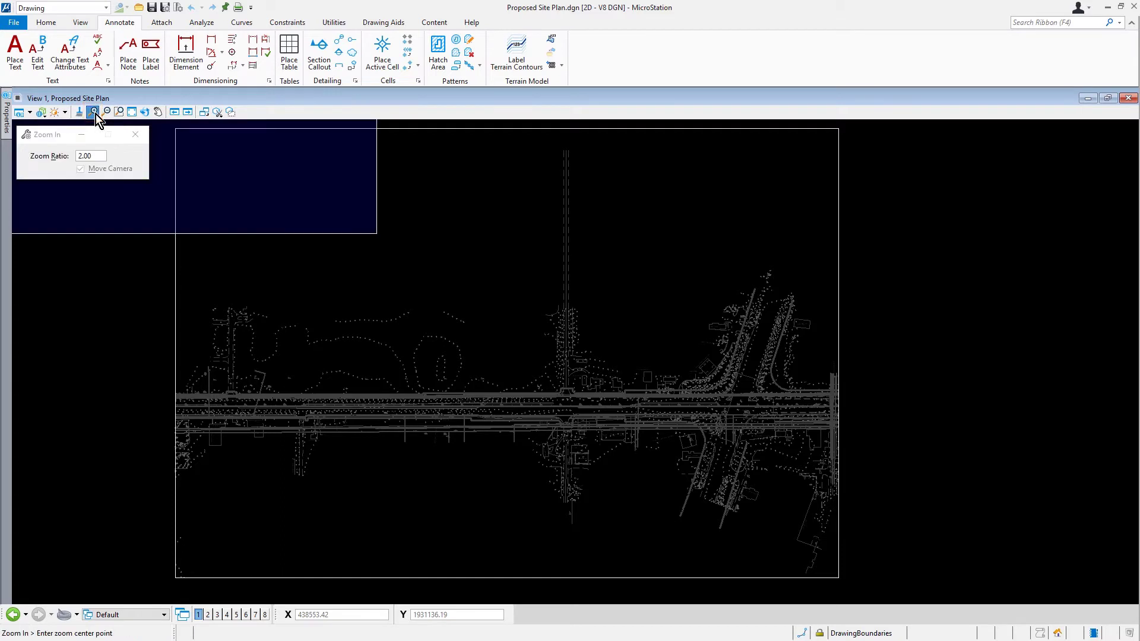
double_click(101, 157)
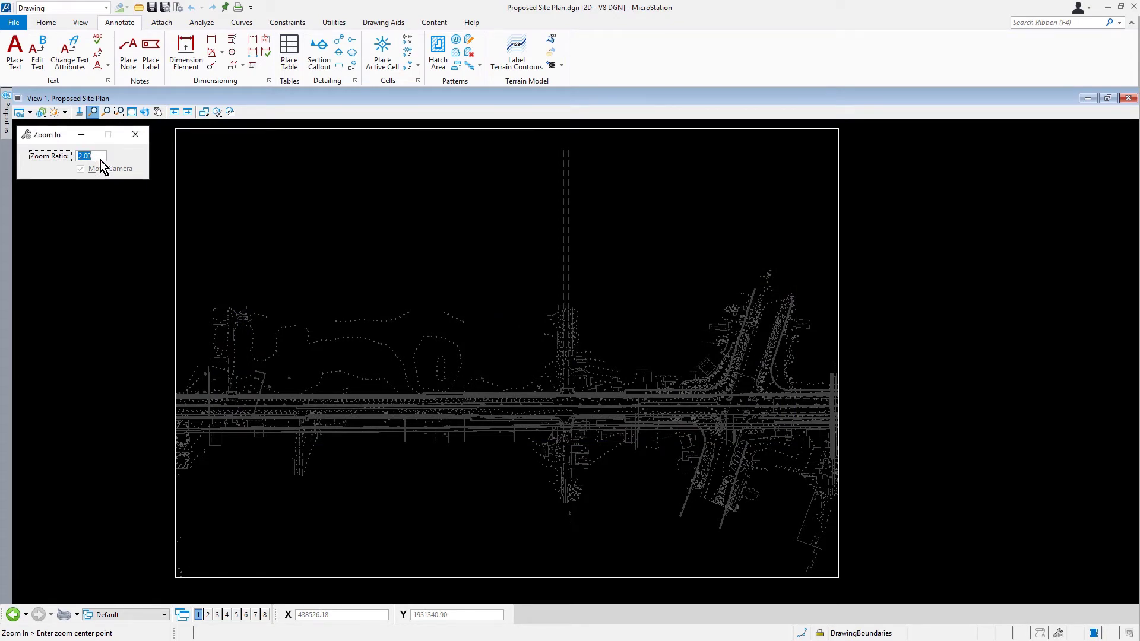
key("Tab")
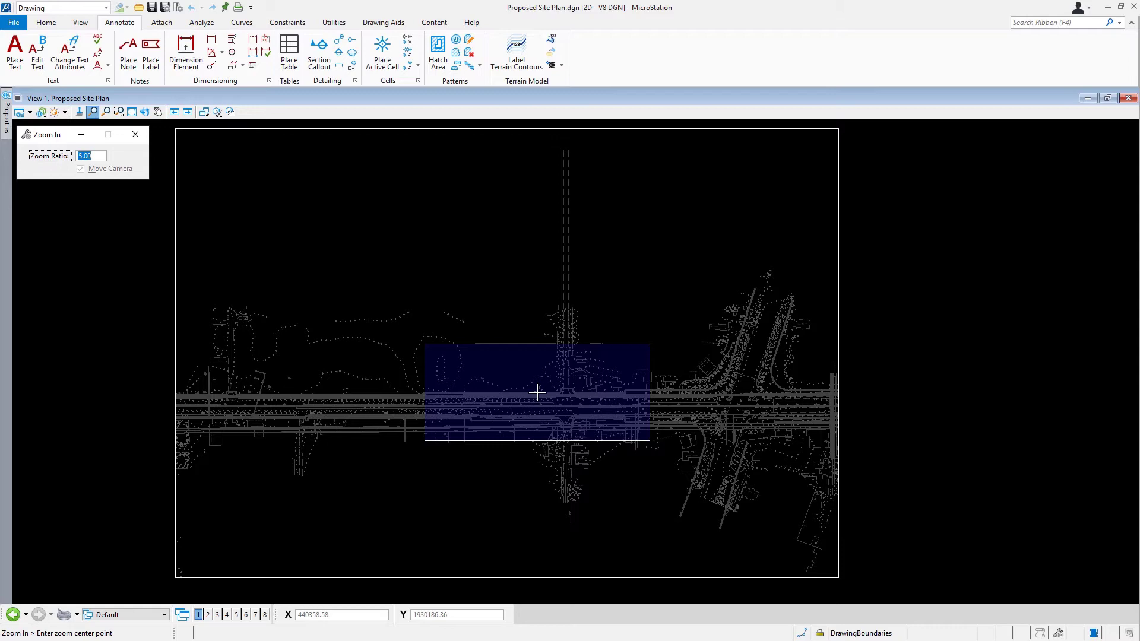
left_click(537, 392)
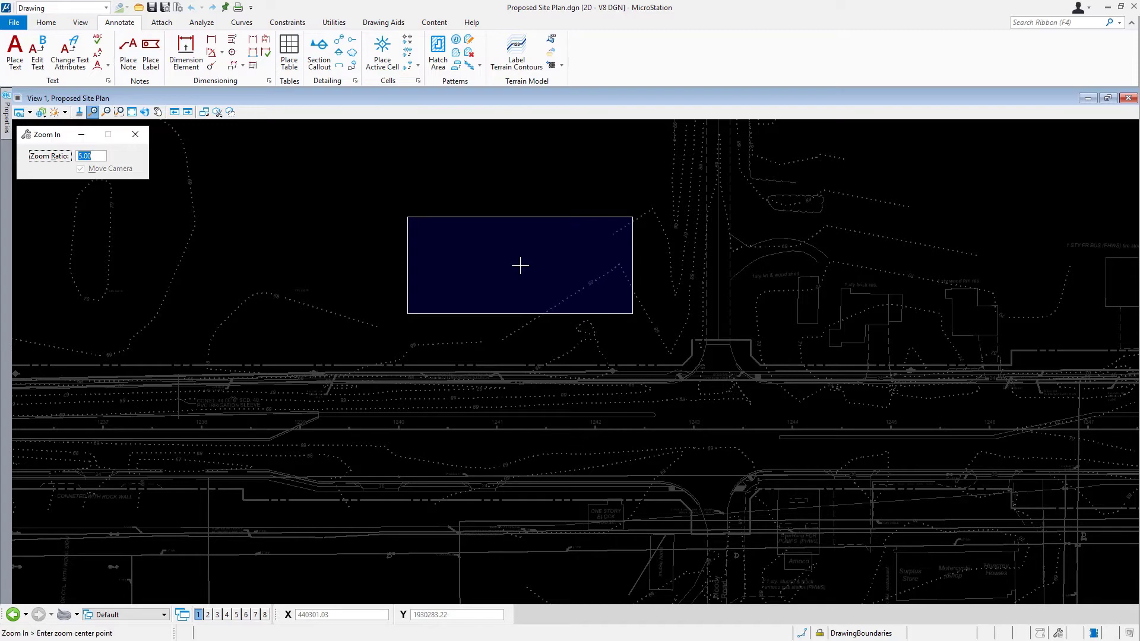
key("Escape")
right_click(521, 266)
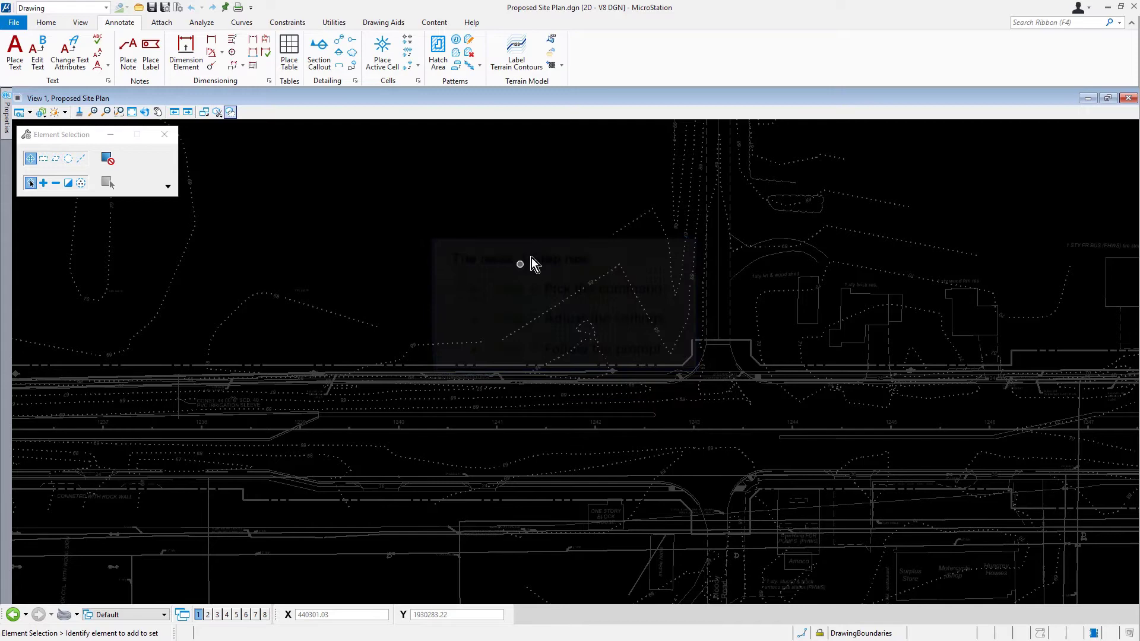
Step: Redraw the view and start the Place SmartLine tool to look at its settings
left_click(79, 112)
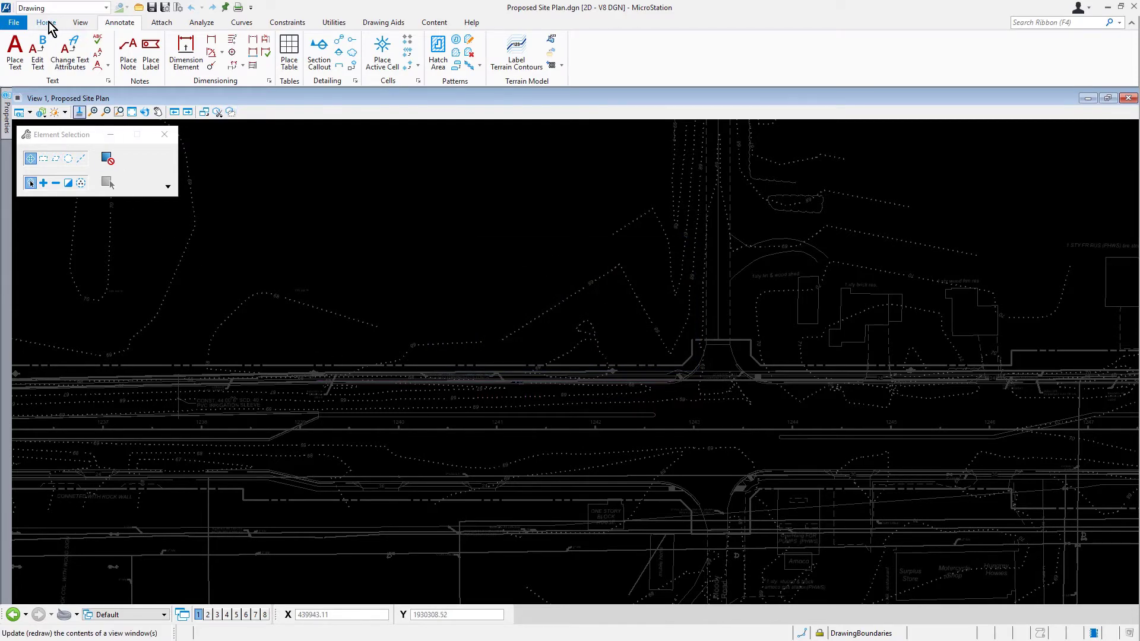
left_click(47, 24)
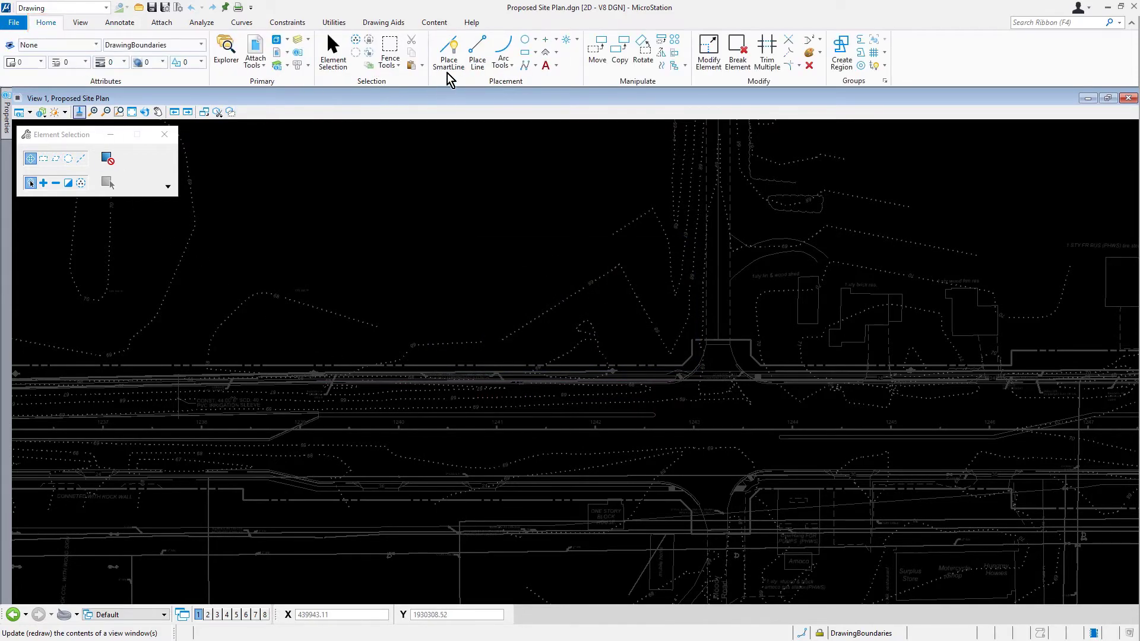
left_click(446, 52)
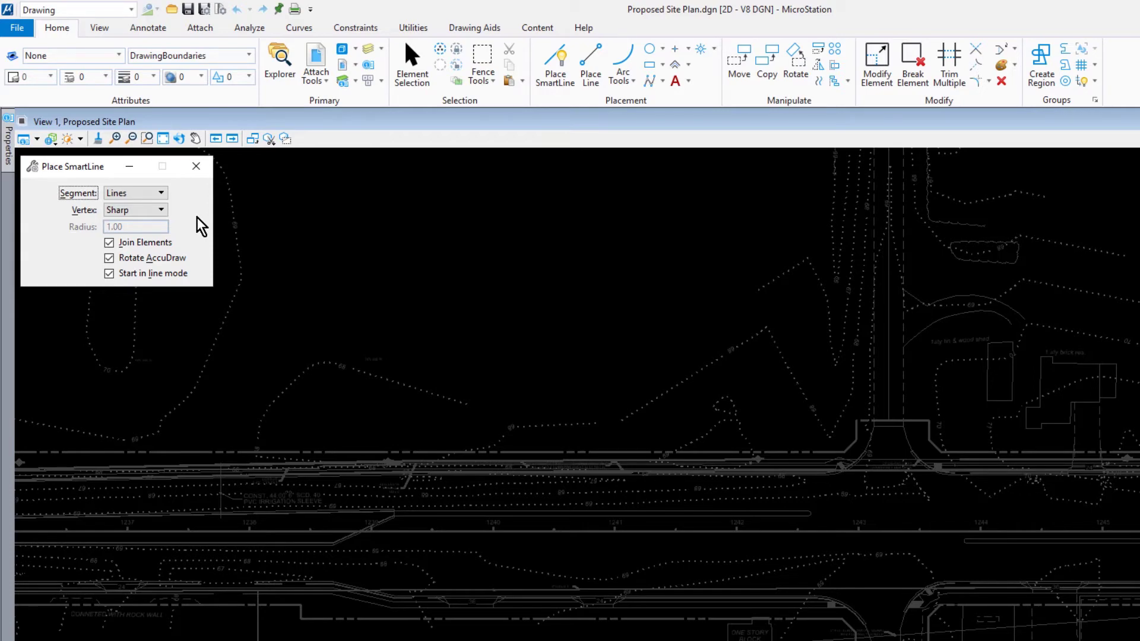
Step: Start the Hatch Area tool, expand its additional settings and choose the Flood method
left_click(164, 31)
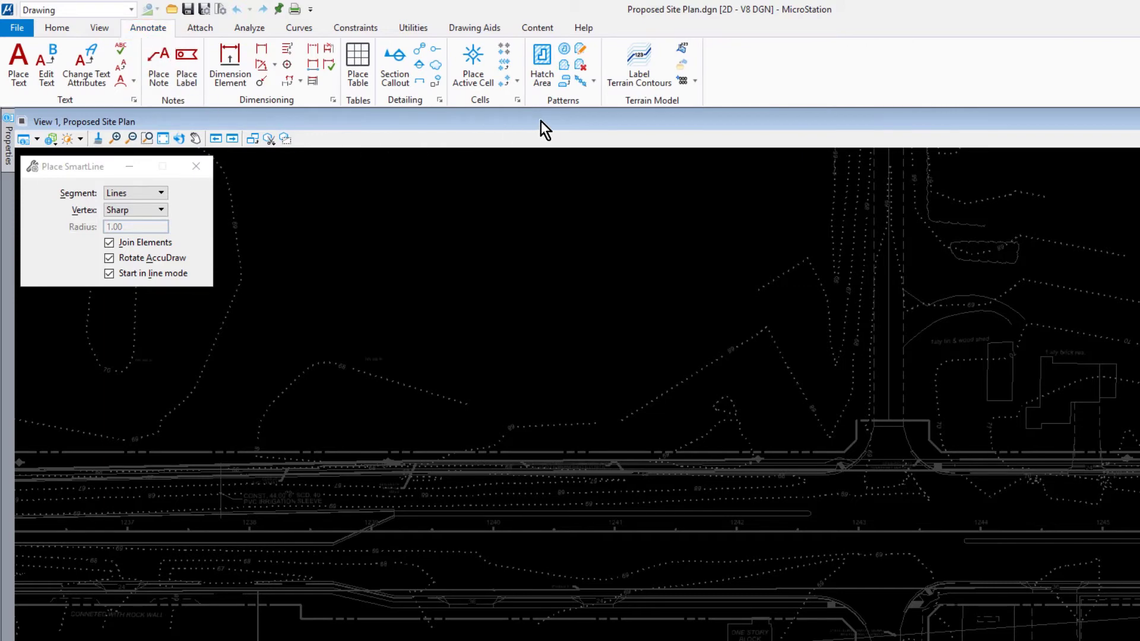
left_click(538, 59)
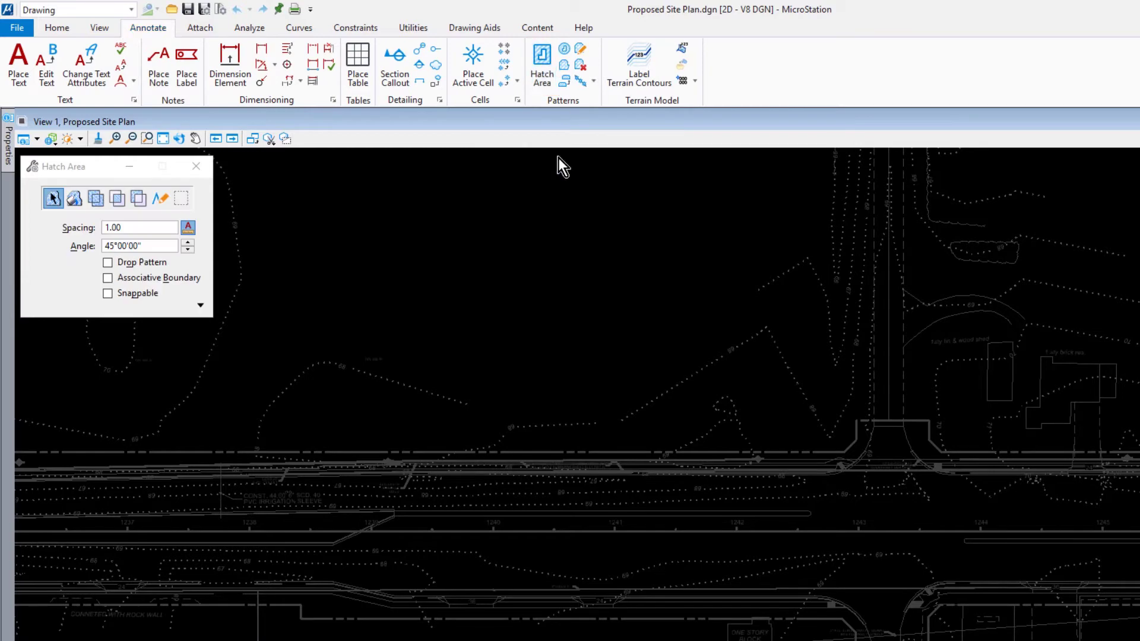
left_click(202, 200)
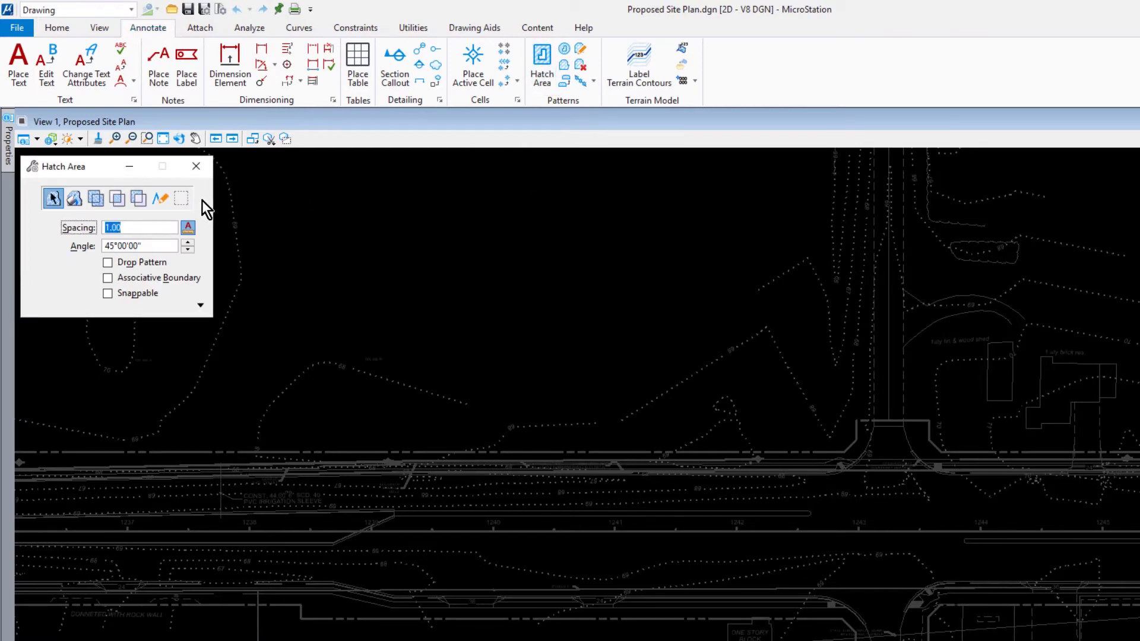
left_click(201, 305)
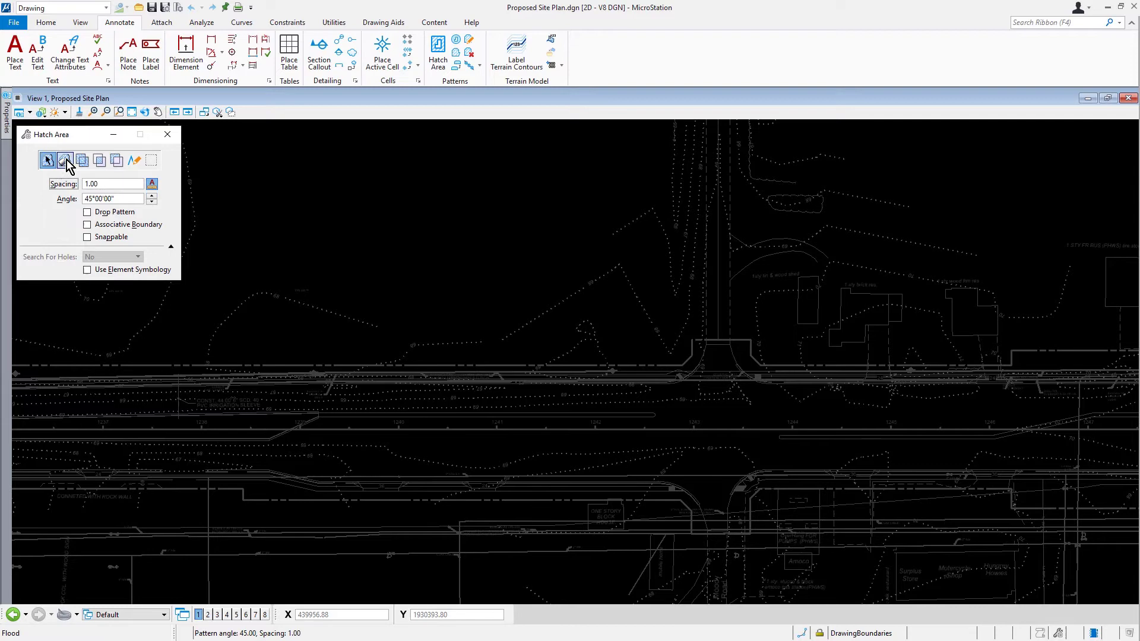
left_click(65, 161)
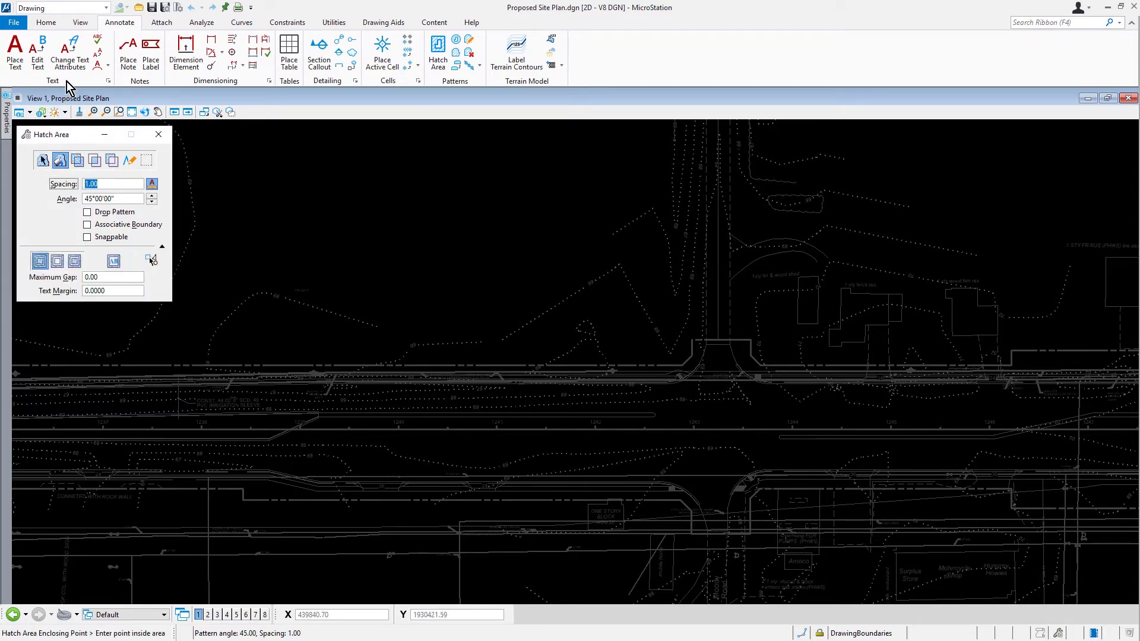
Step: Set the display style of View 1 to Wireframe in the view attributes and save the file settings
left_click(80, 23)
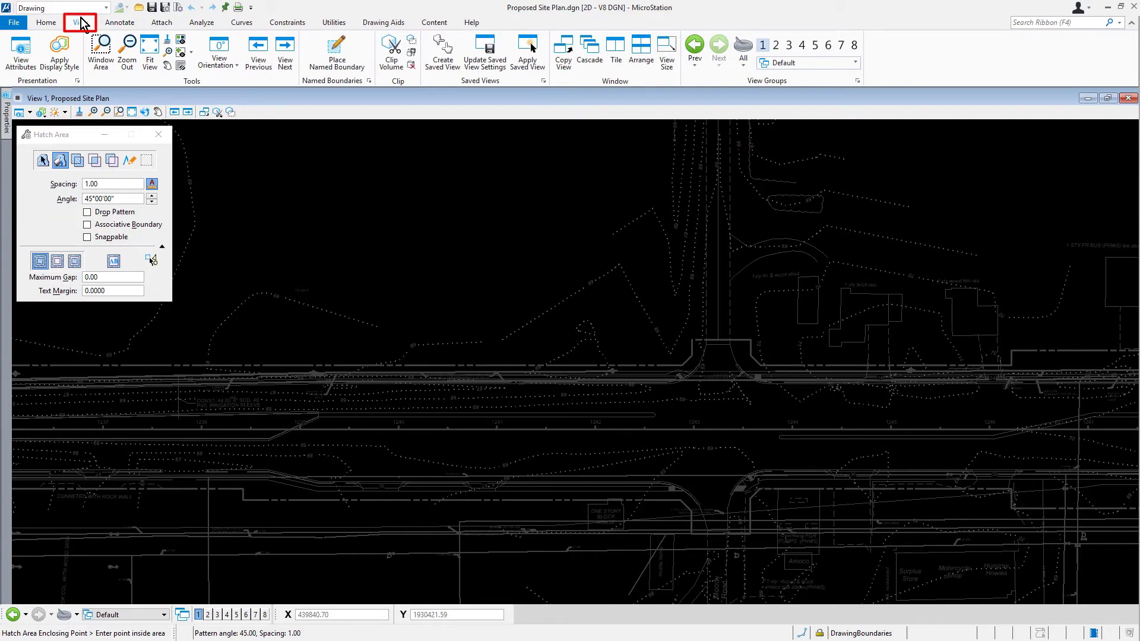
left_click(30, 60)
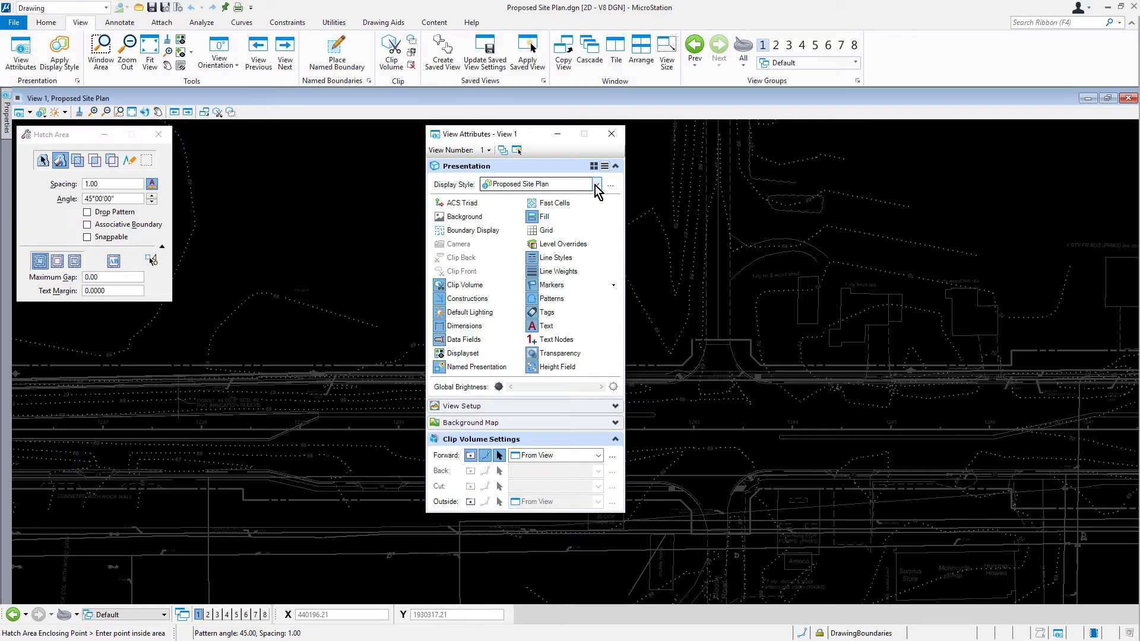
left_click(596, 185)
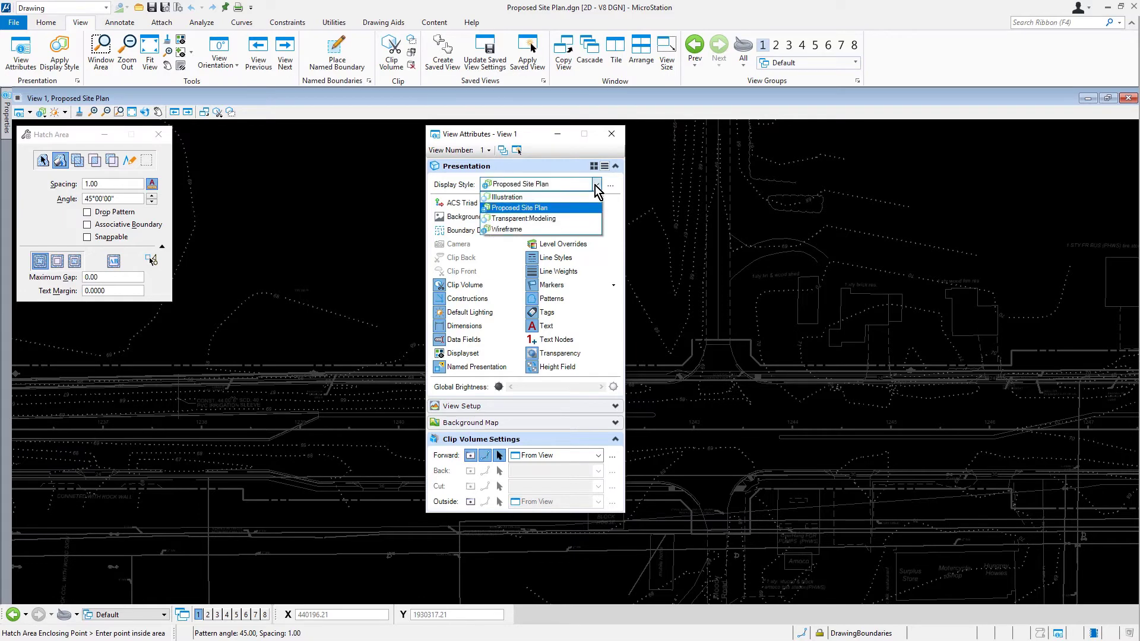
left_click(573, 230)
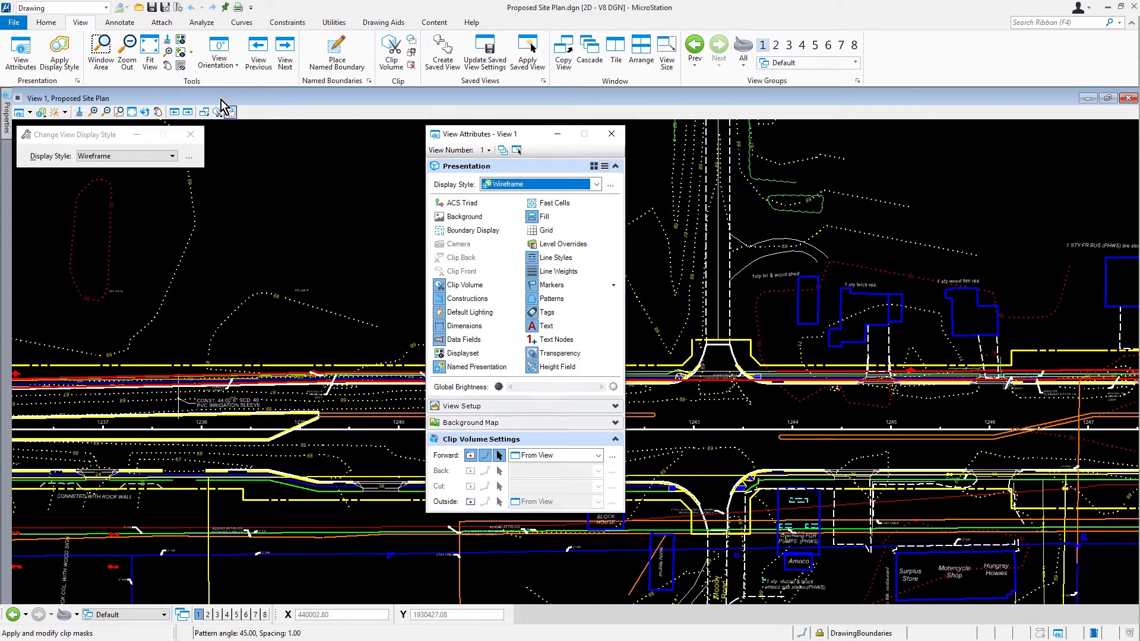
left_click(168, 10)
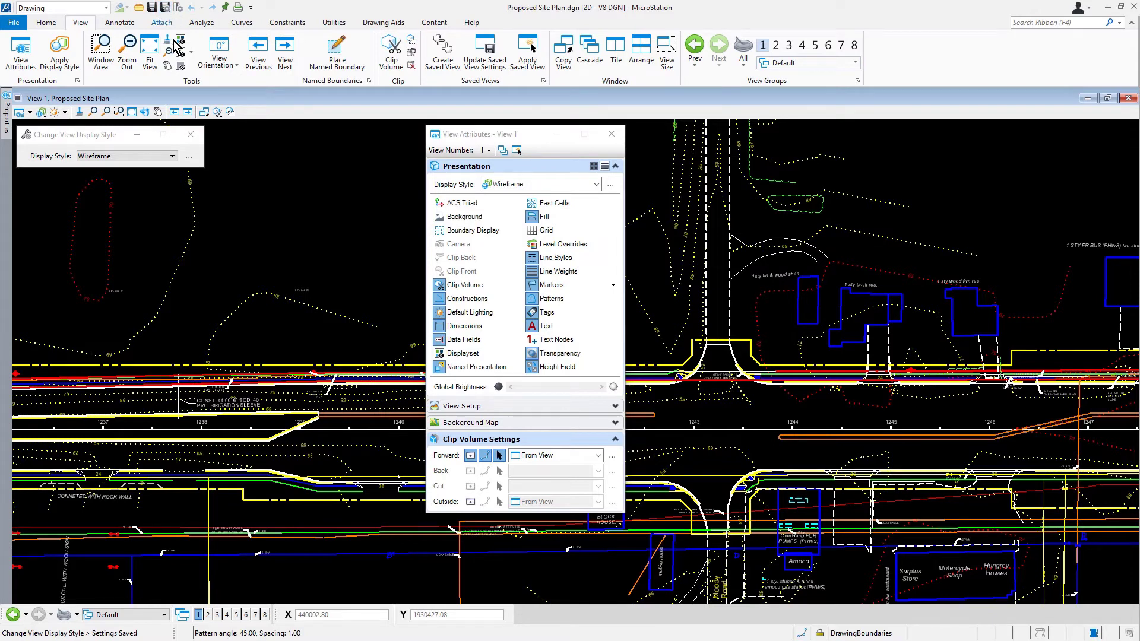
Step: Turn off the display of Text and Dimensions in the attributes of View 1, and close the attributes
left_click(534, 136)
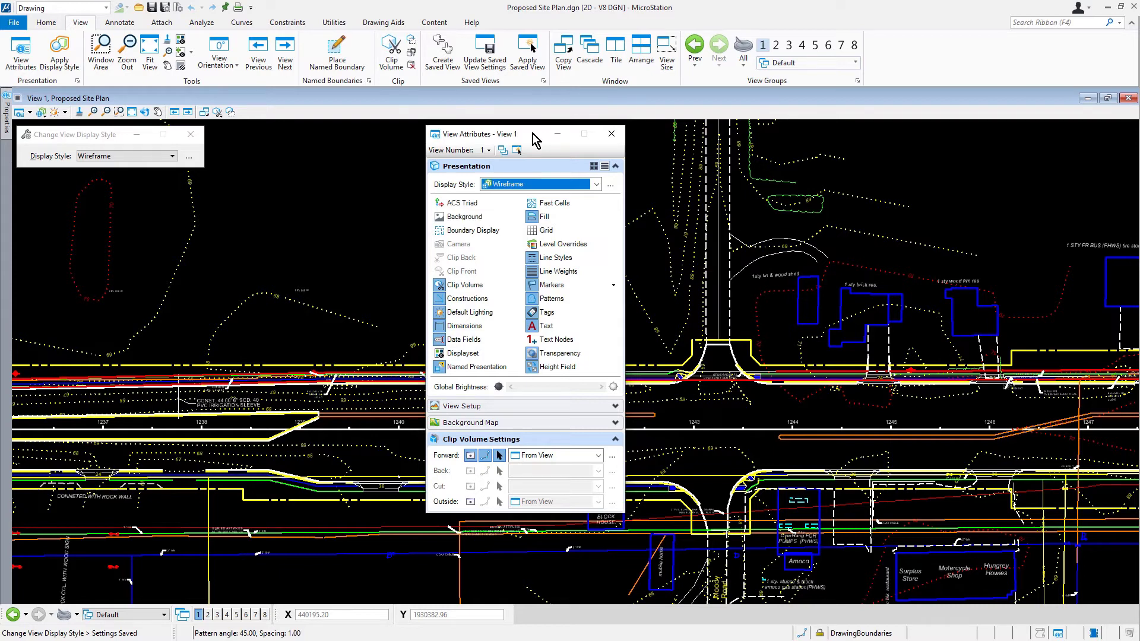
left_click(567, 328)
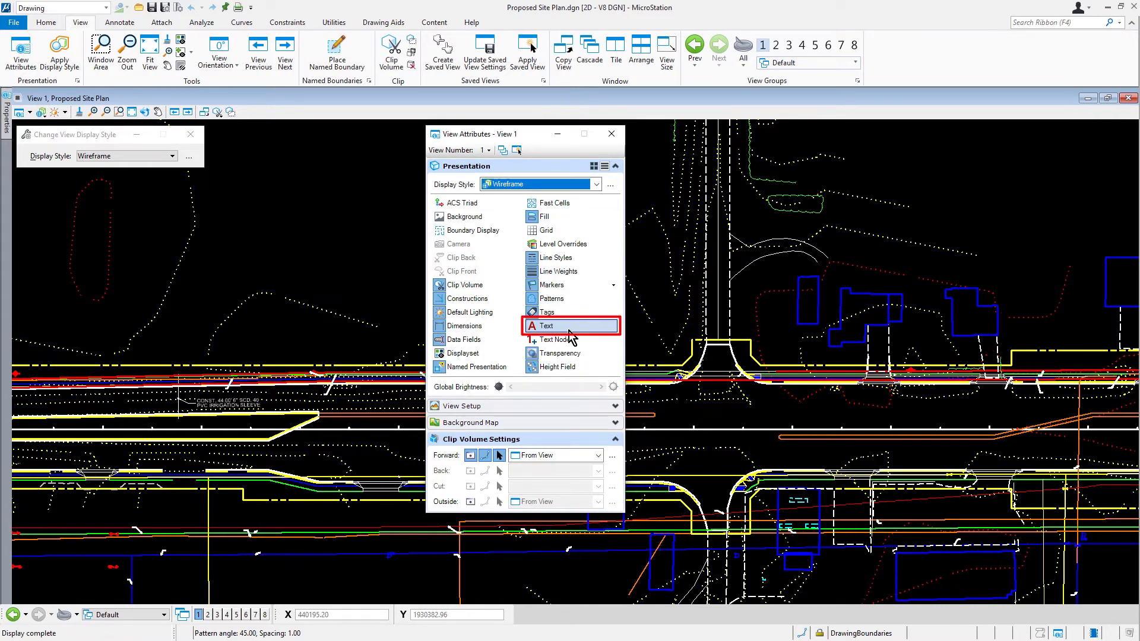
left_click(497, 328)
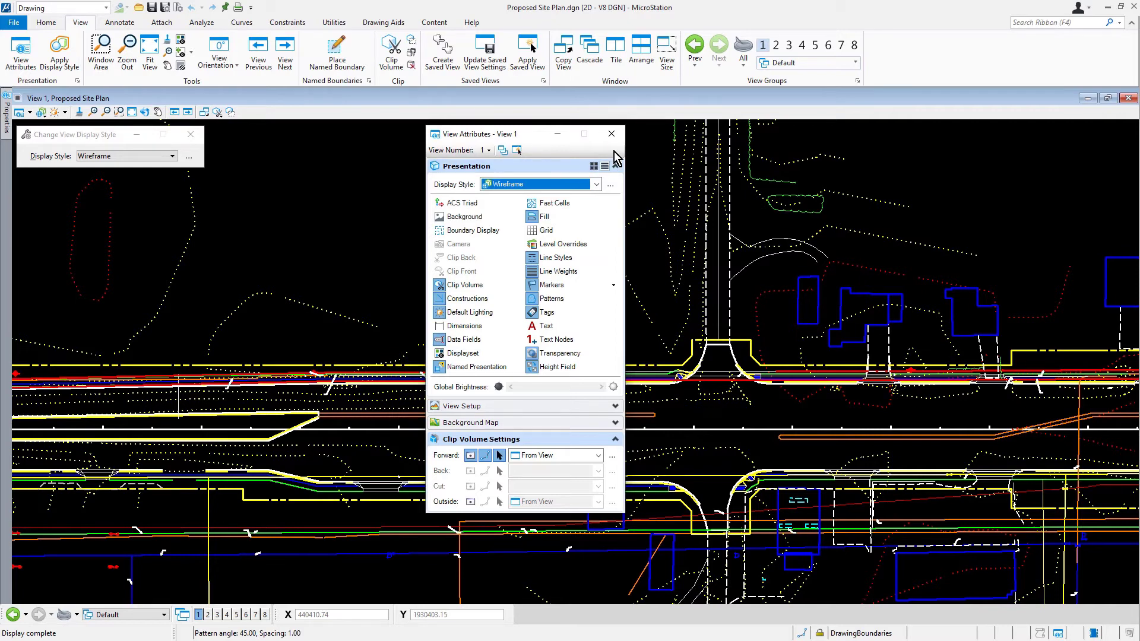
left_click(613, 135)
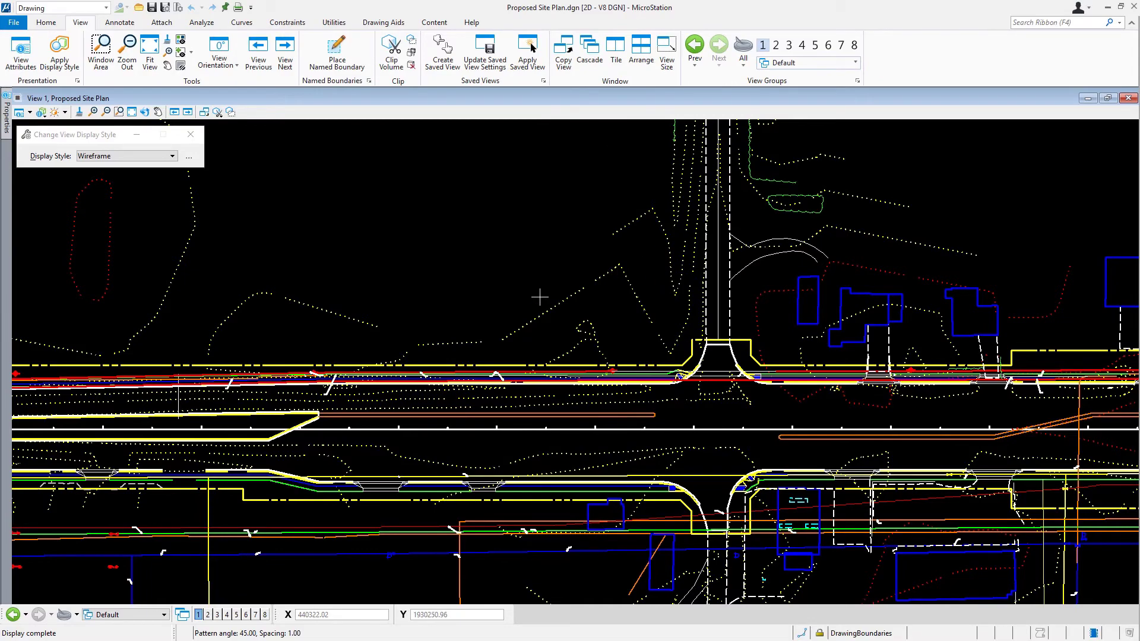
Step: Turn off Clip Volume for View 1 to show the design beyond its eastern boundary, and save the file settings
scroll(540, 297, "down", 4)
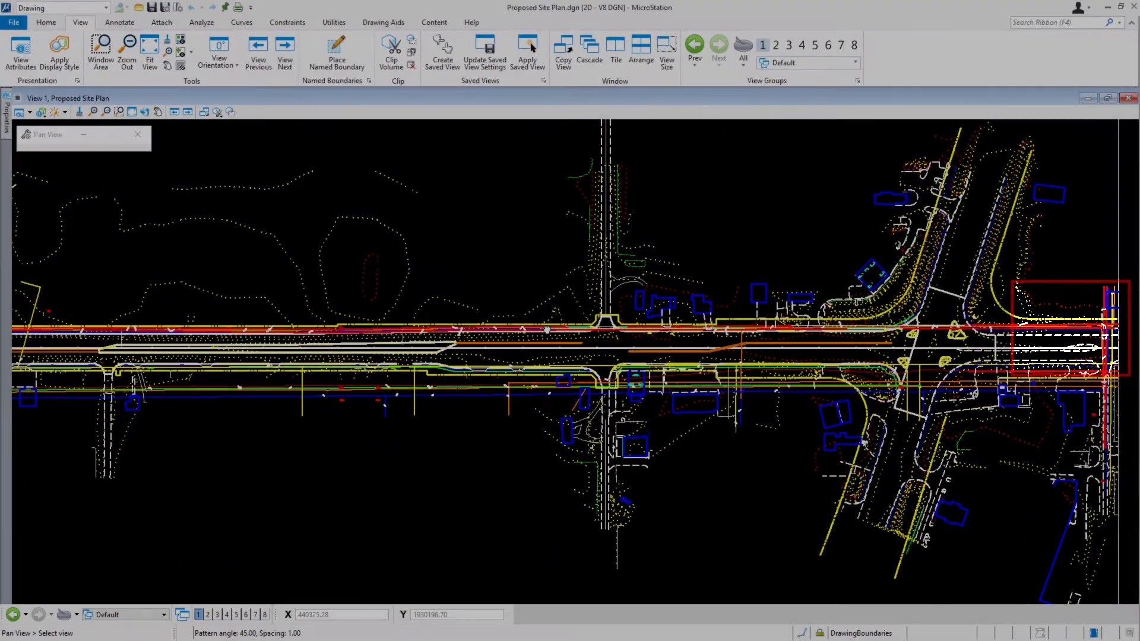
mouse_move(559, 237)
left_mouse_down()
mouse_move(610, 275)
mouse_move(458, 275)
mouse_move(264, 310)
left_mouse_up()
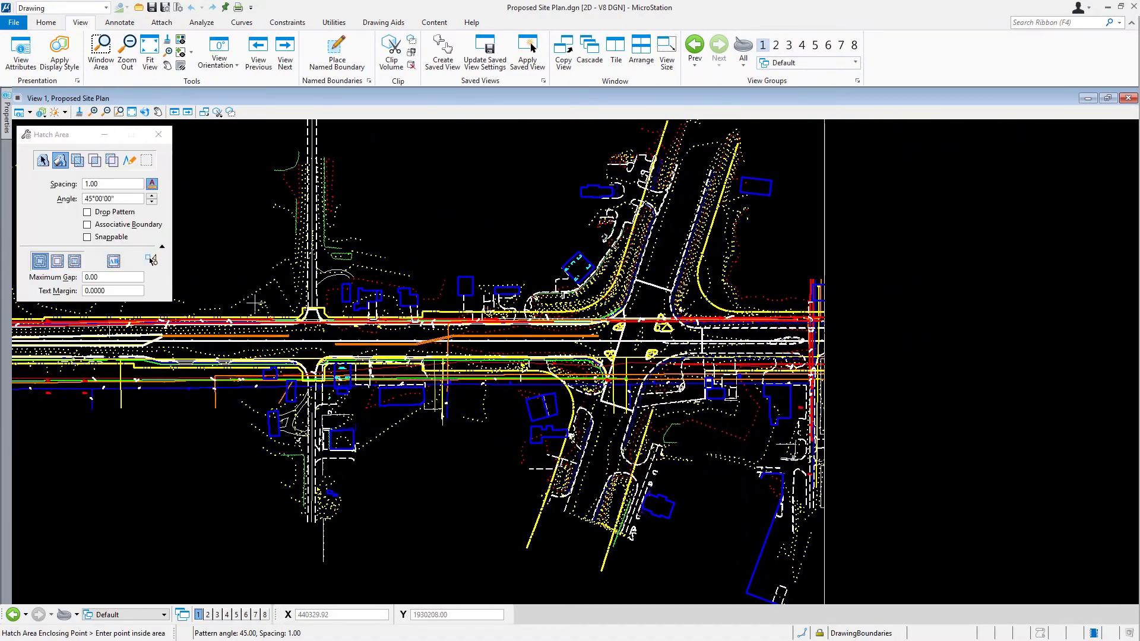
scroll(804, 334, "up", 5)
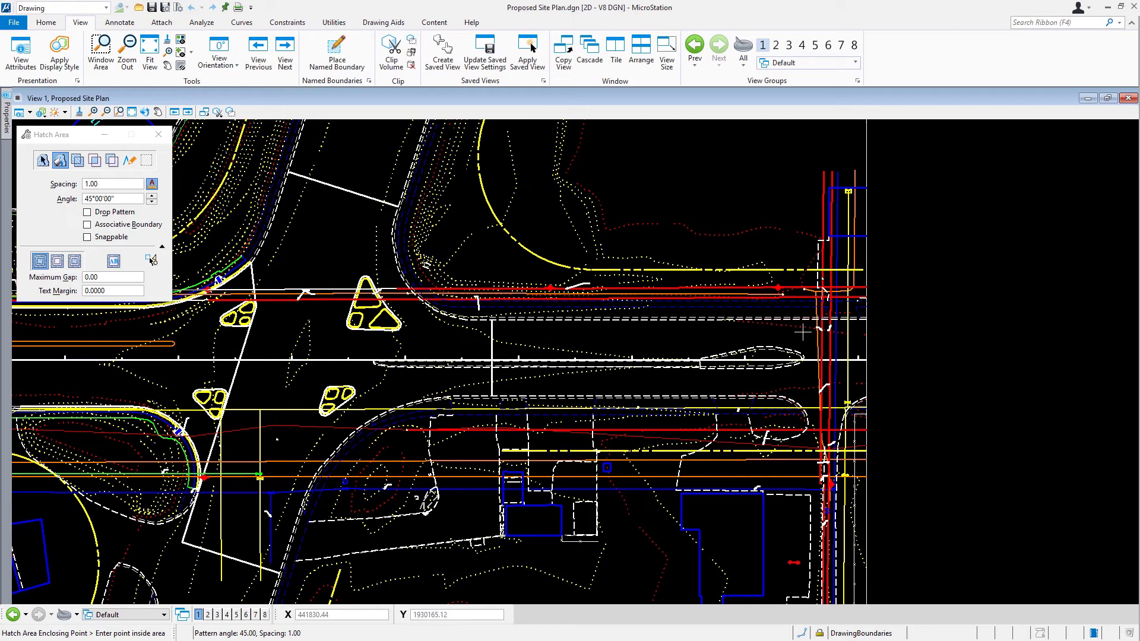
left_click(26, 52)
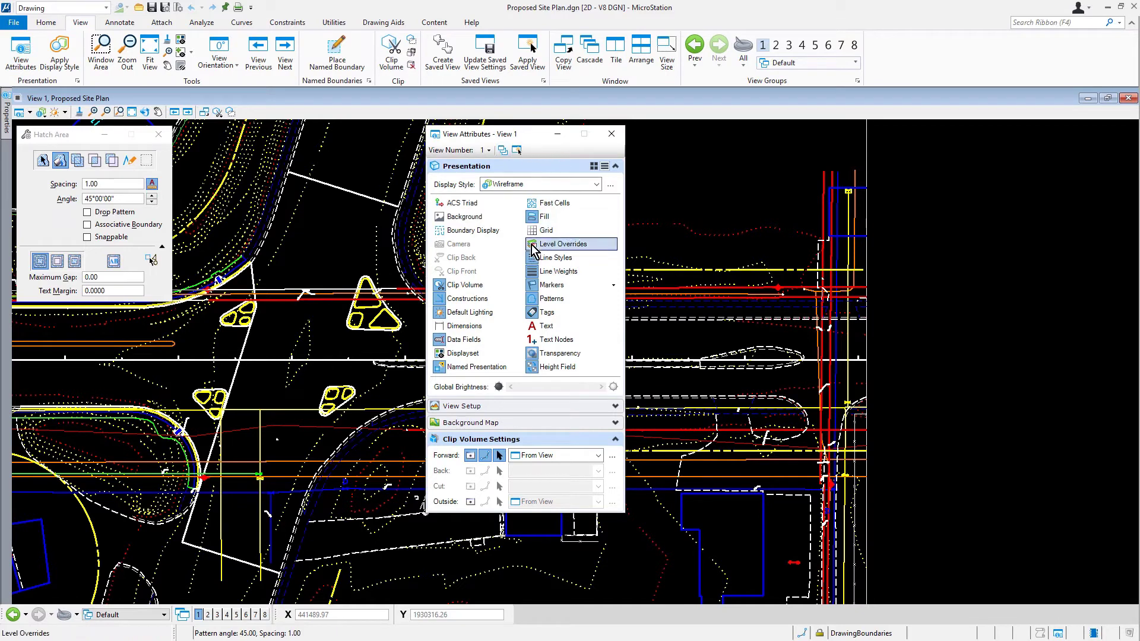
left_click(497, 287)
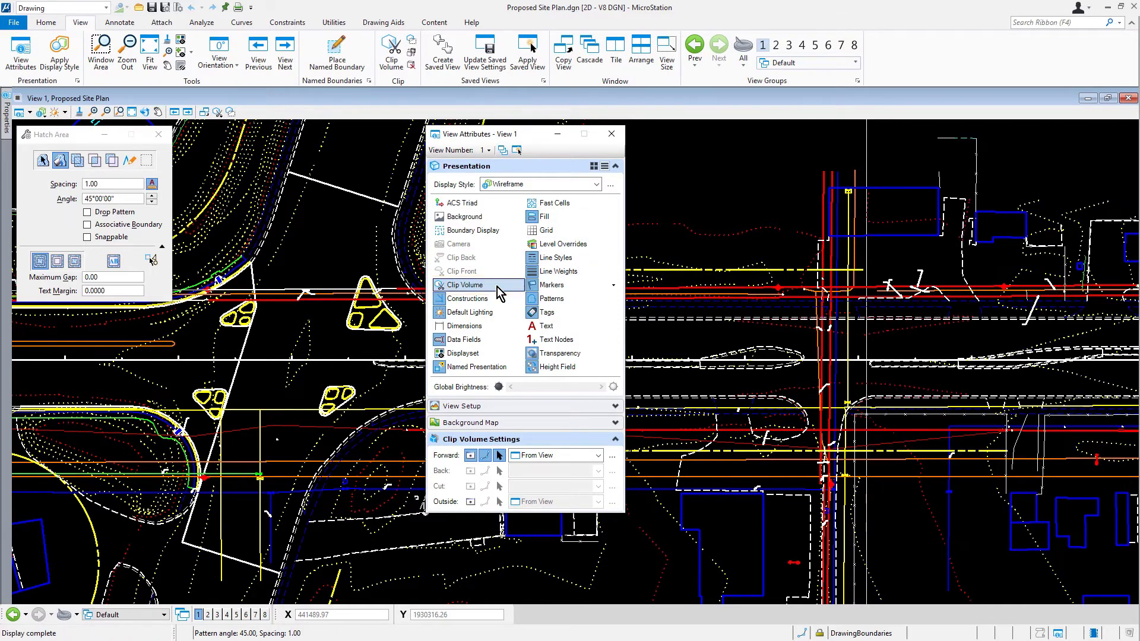
left_click(612, 134)
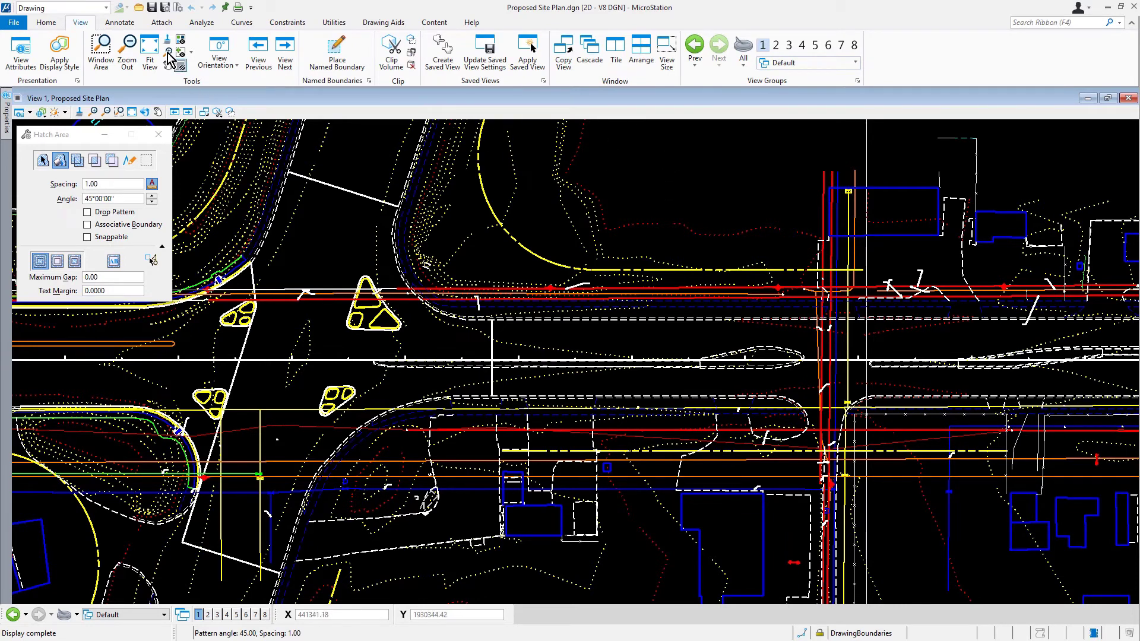
left_click(165, 8)
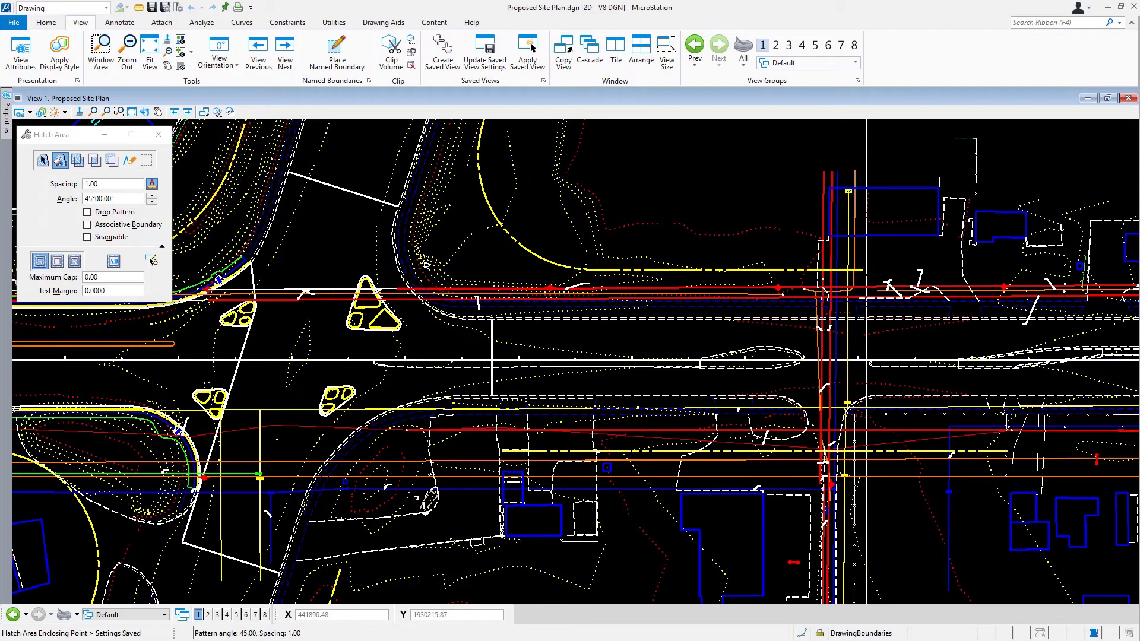
scroll(871, 274, "up", 5)
key("Escape")
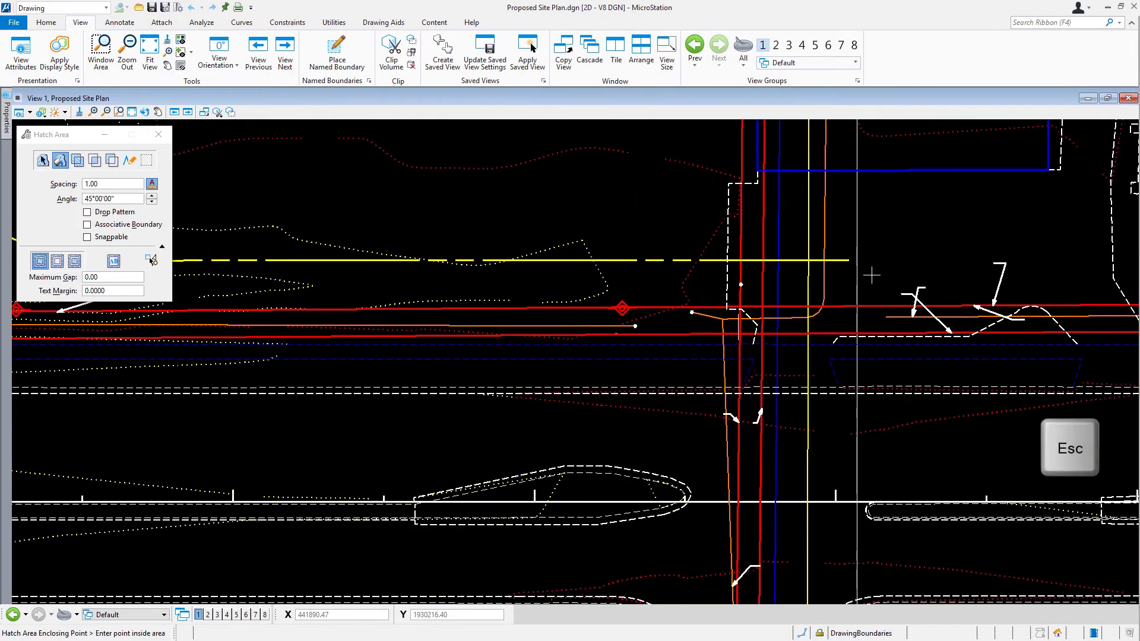
Step: Leave the Hatch Area tool and exchange to the Existing Utilities reference (exutil.dgn) through its orange line near the road crossing
key("Escape")
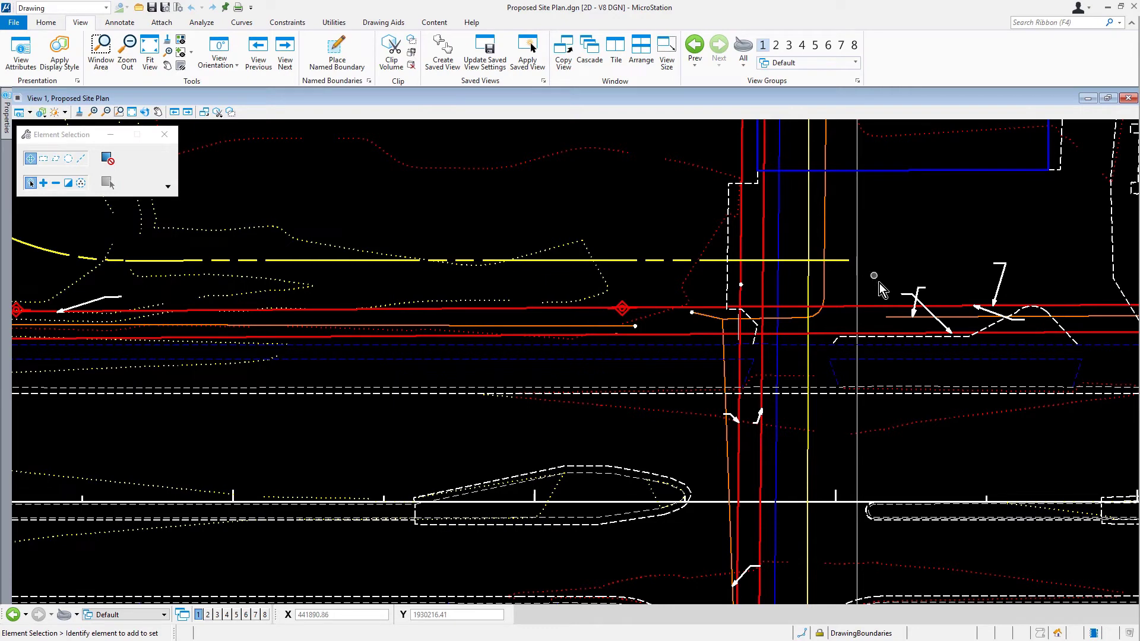
right_click(792, 320)
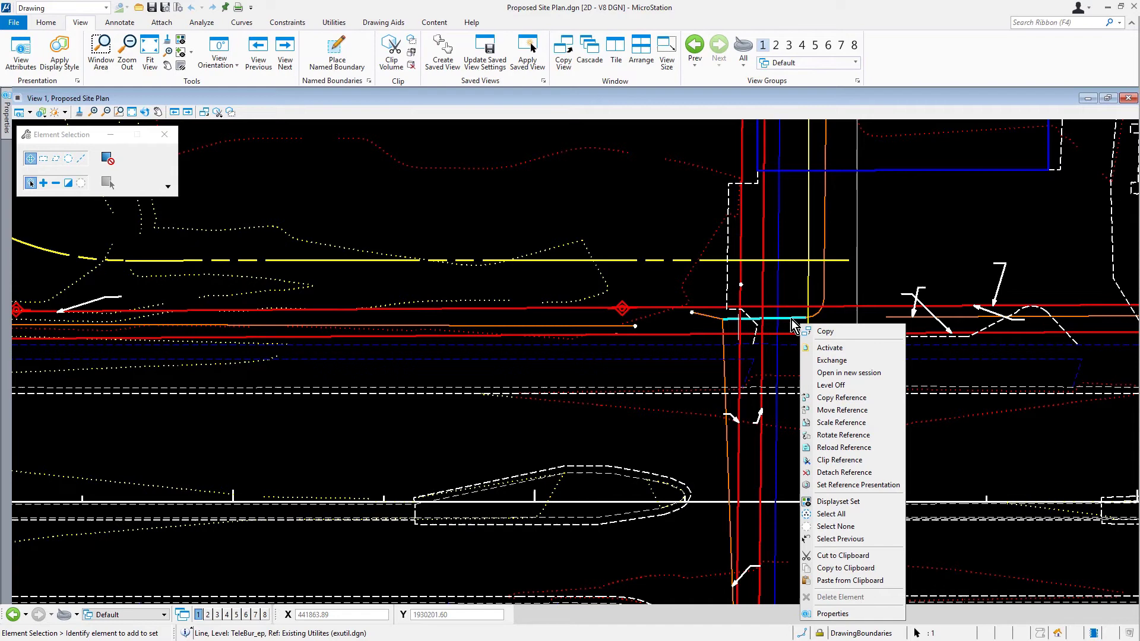
left_click(864, 360)
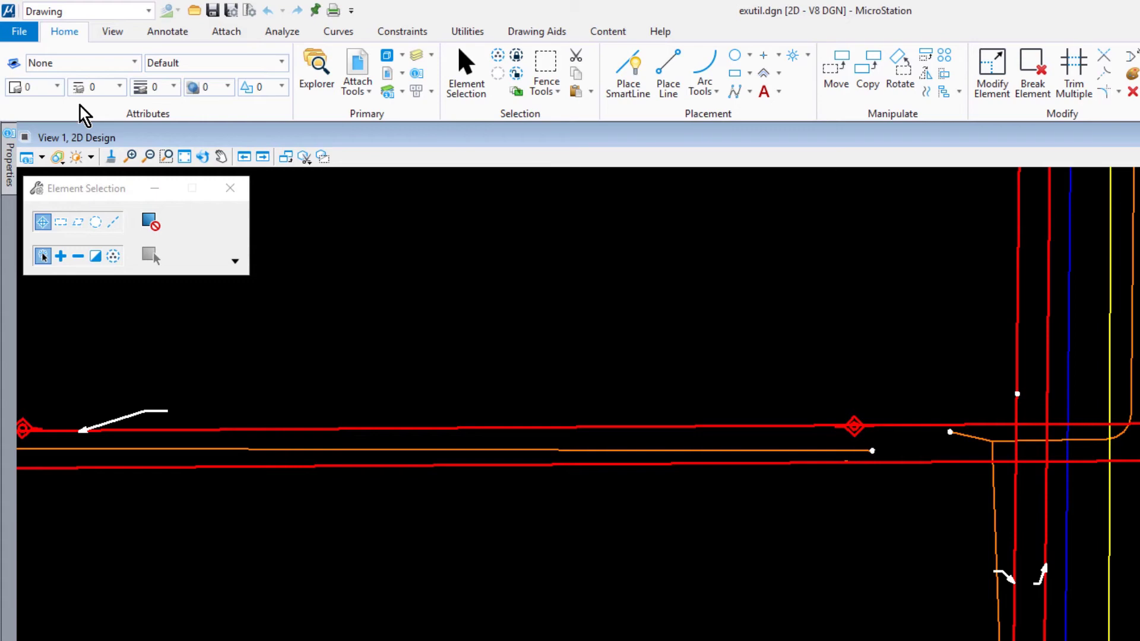
Step: Pin the Attributes group to the current workflow and check for it among the View and Annotate tools
right_click(85, 115)
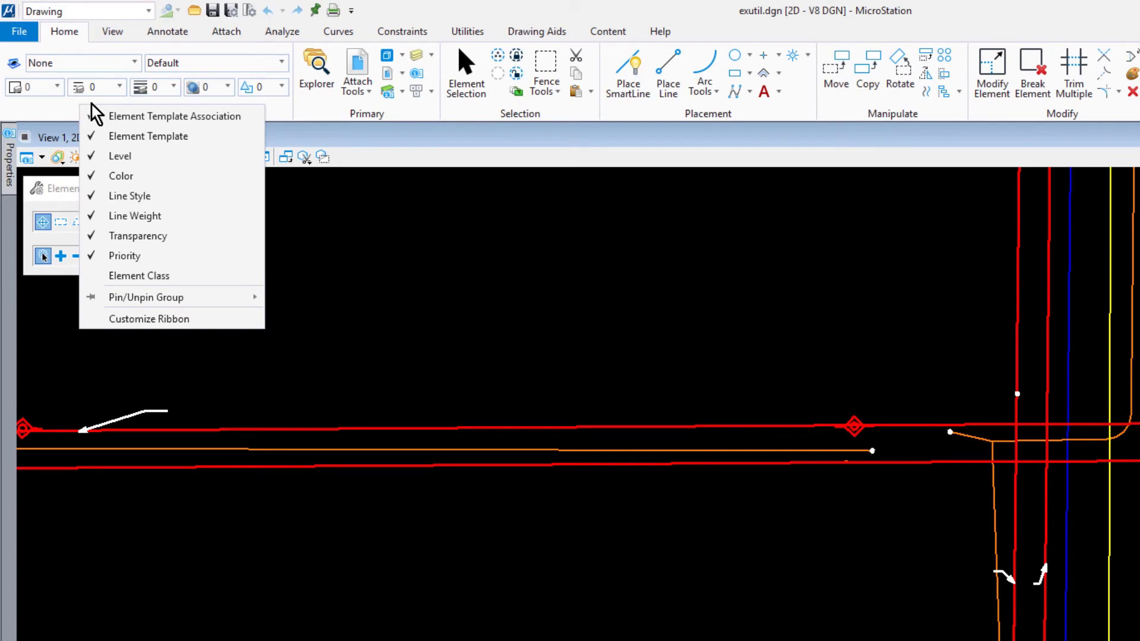
mouse_move(188, 303)
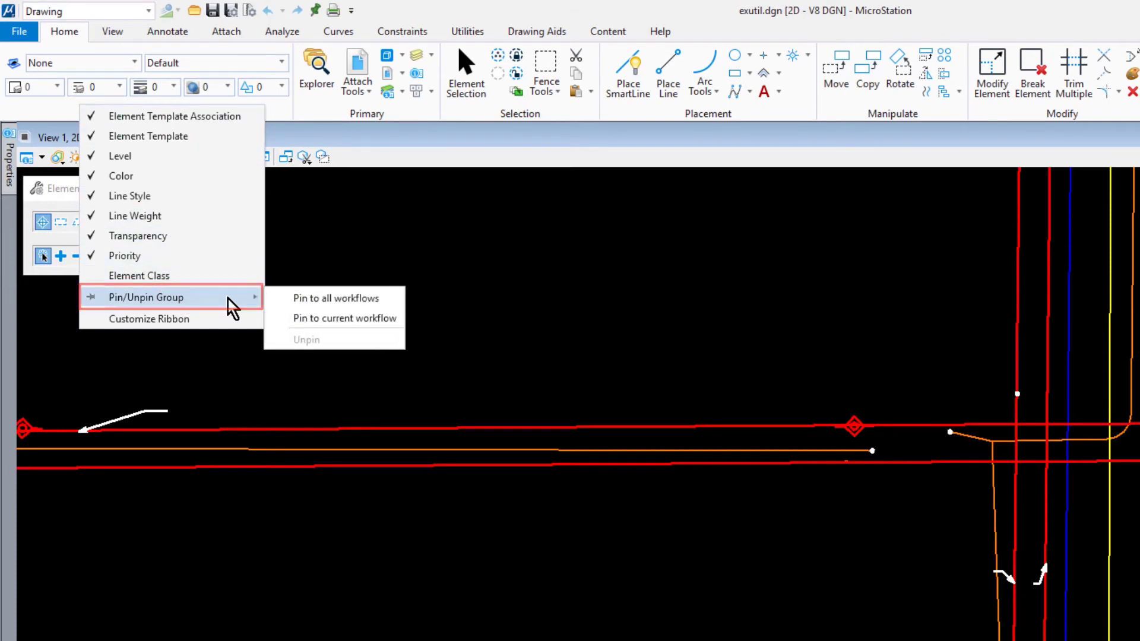
left_click(392, 319)
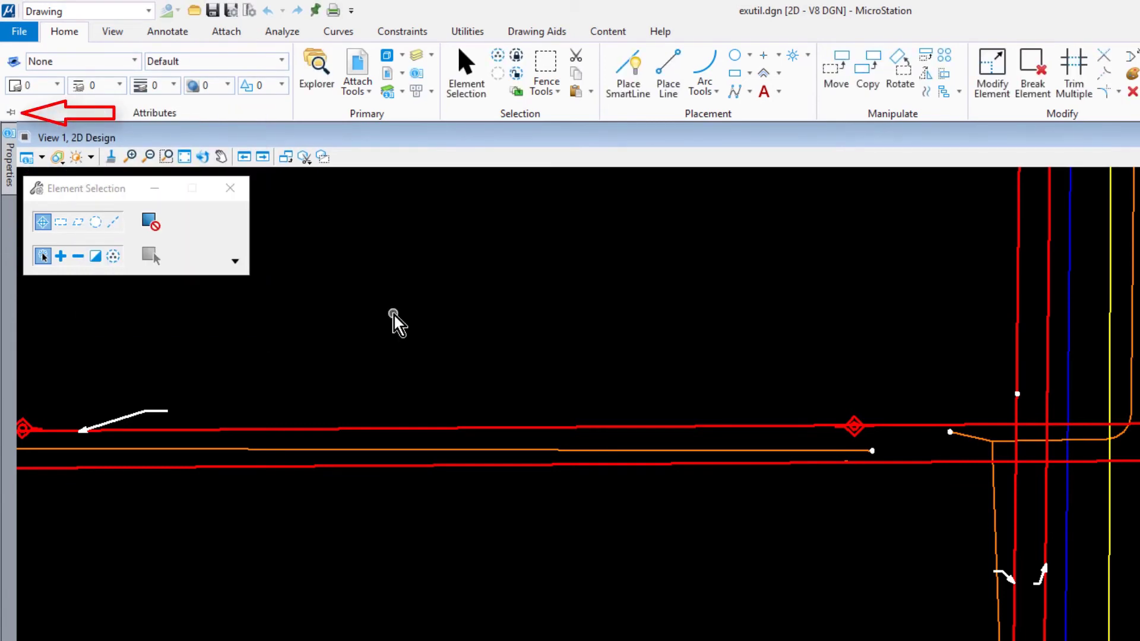
left_click(122, 34)
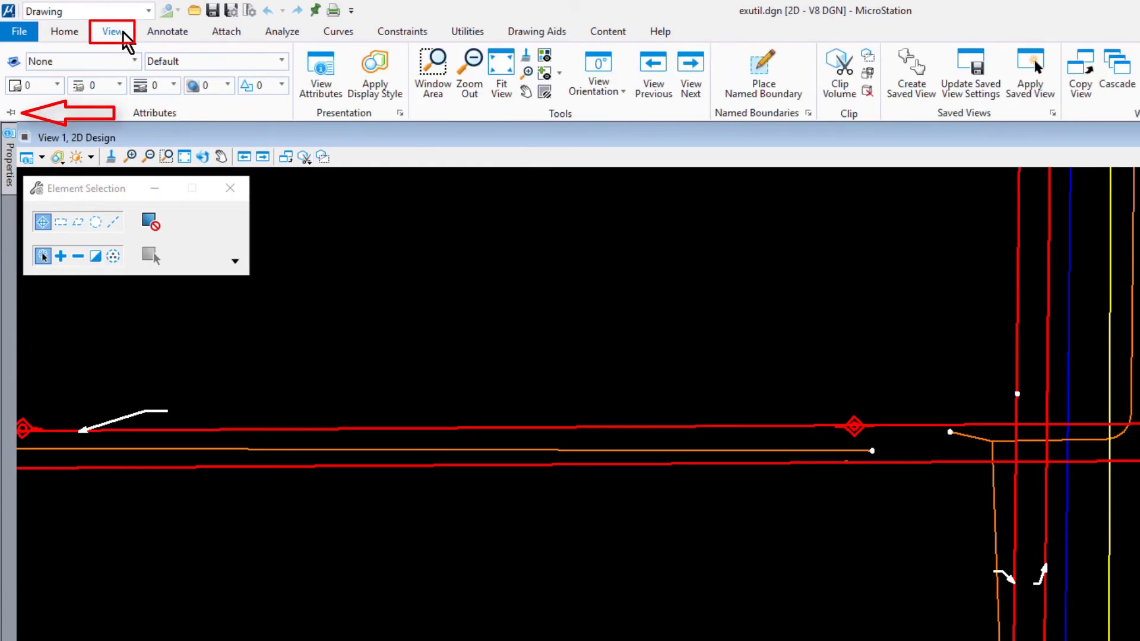
left_click(176, 36)
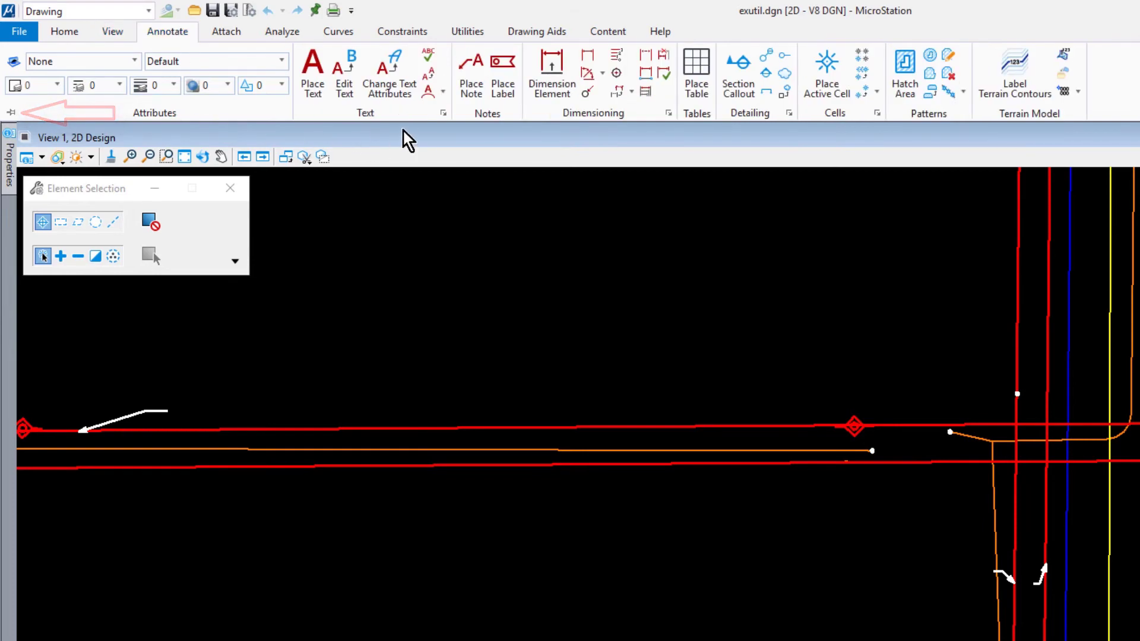
Step: Match the active attributes to the orange TeleBur_ep line and draw a SmartLine on that level connecting the two valve covers across the gap
scroll(999, 391, "up", 4)
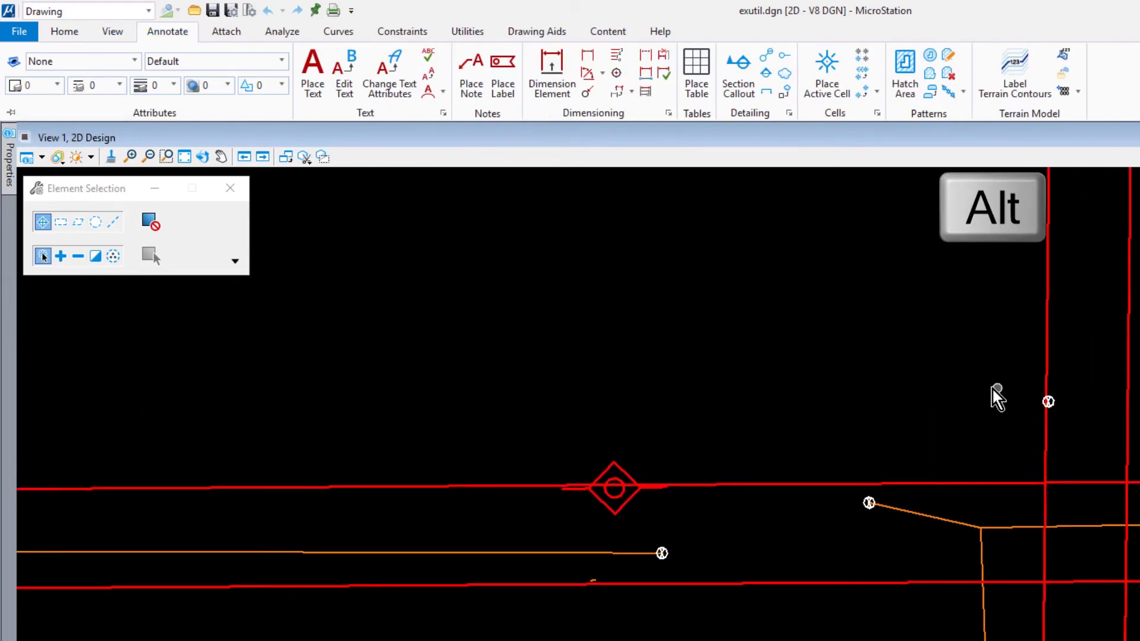
left_click(917, 512, "alt")
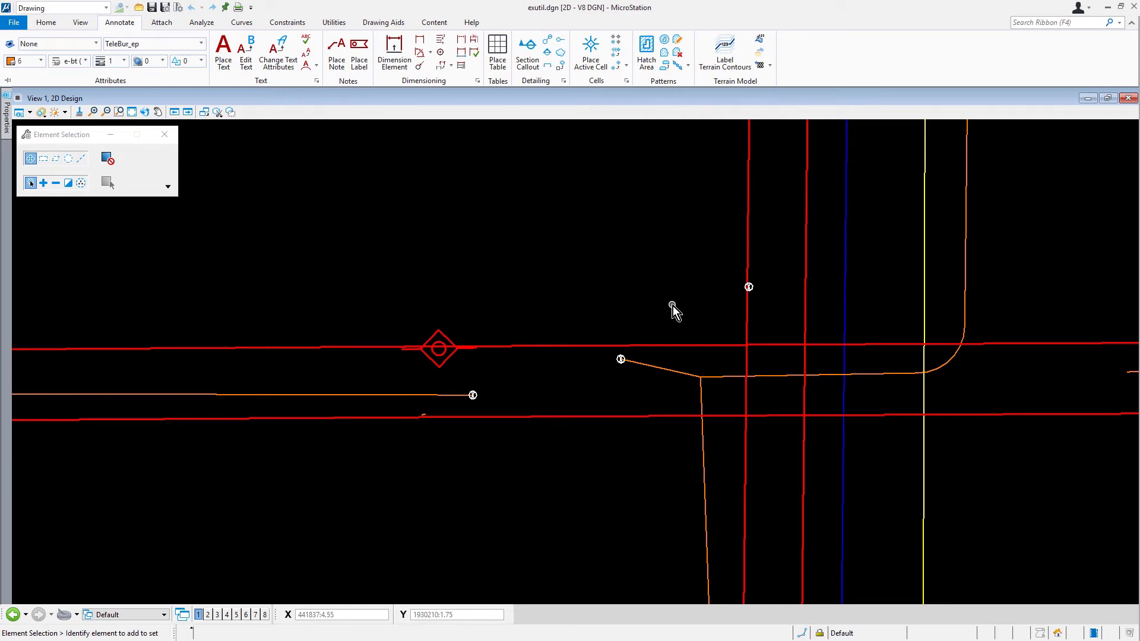
left_click(42, 28)
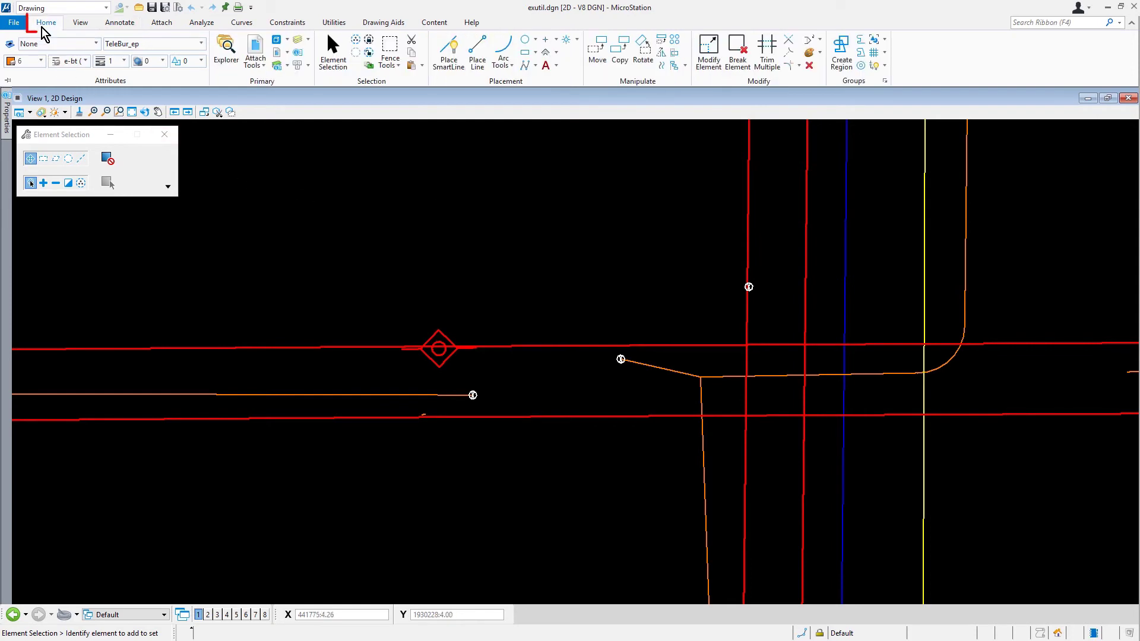
left_click(450, 66)
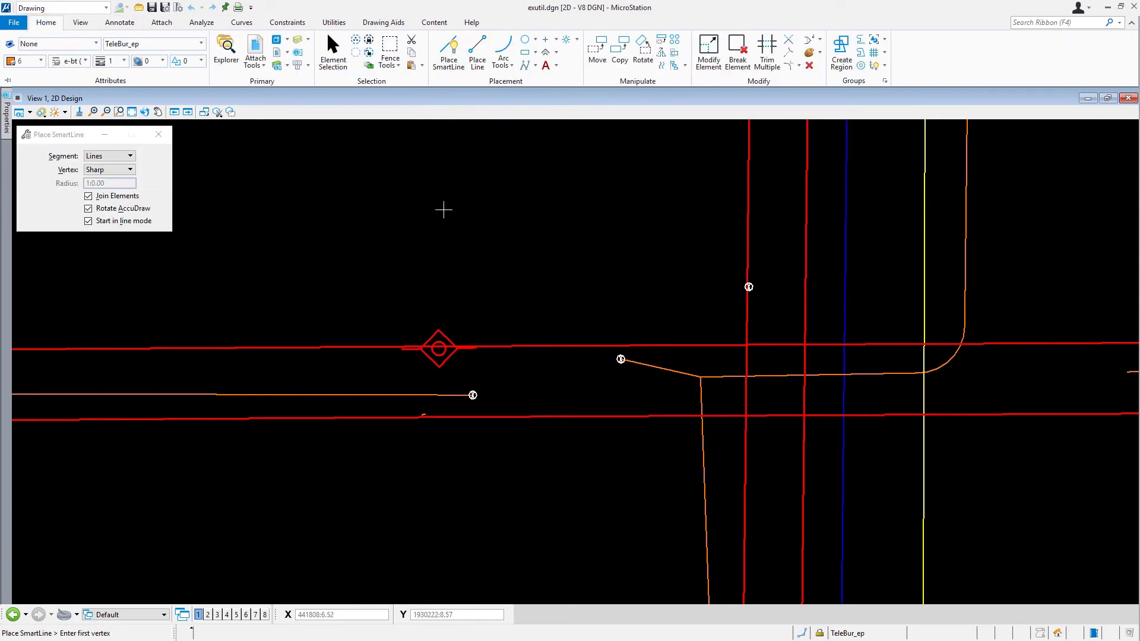
scroll(549, 387, "up", 3)
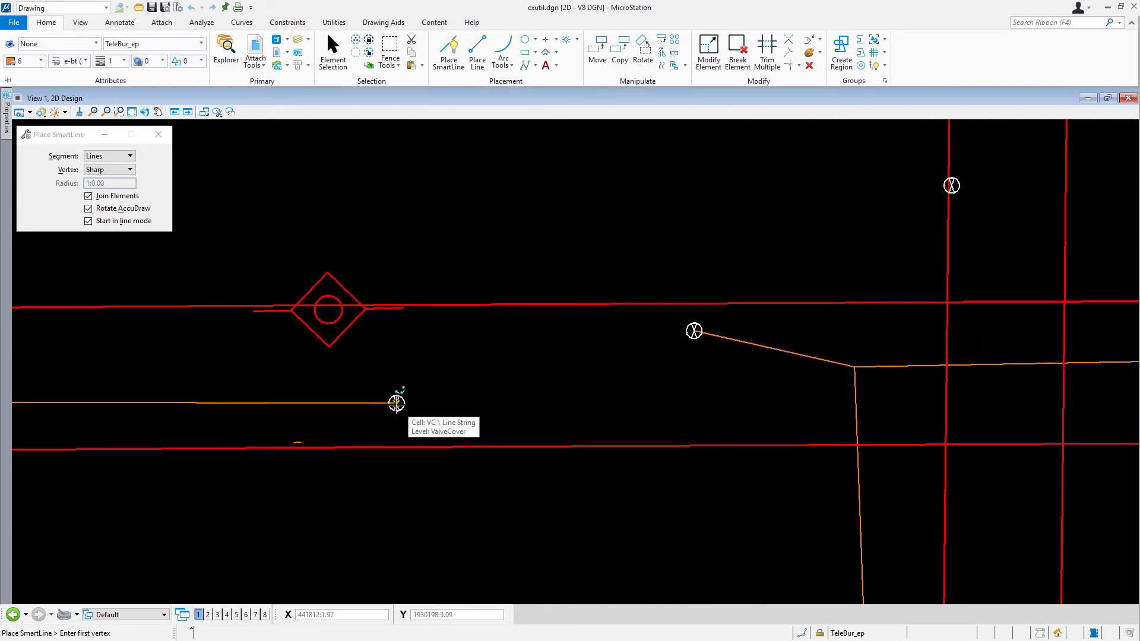
left_click(396, 403)
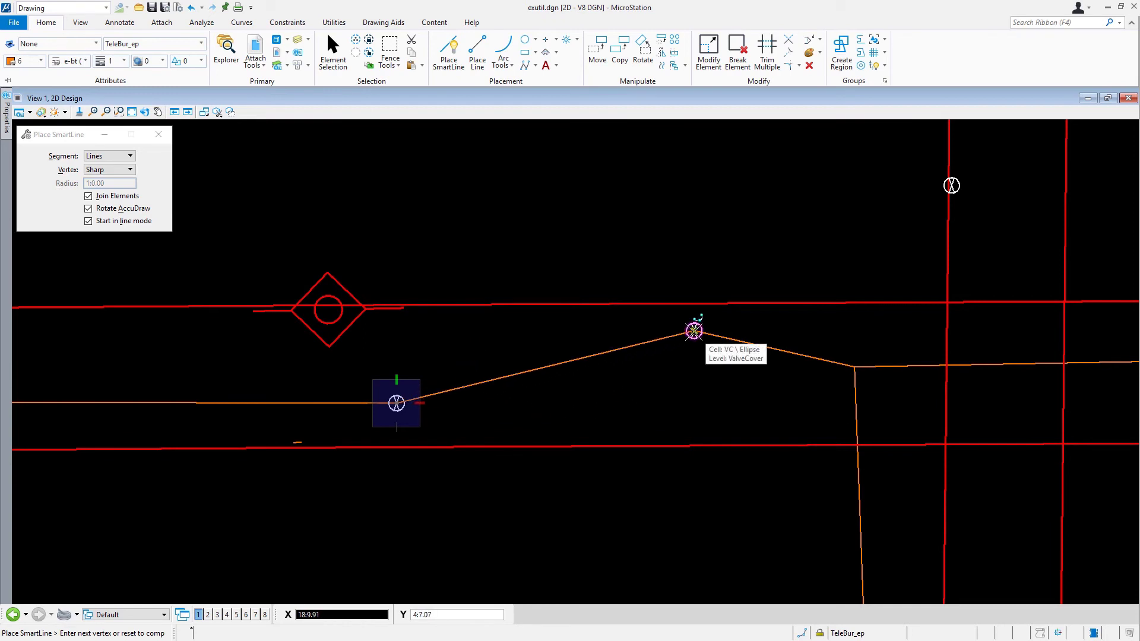
left_click(694, 331)
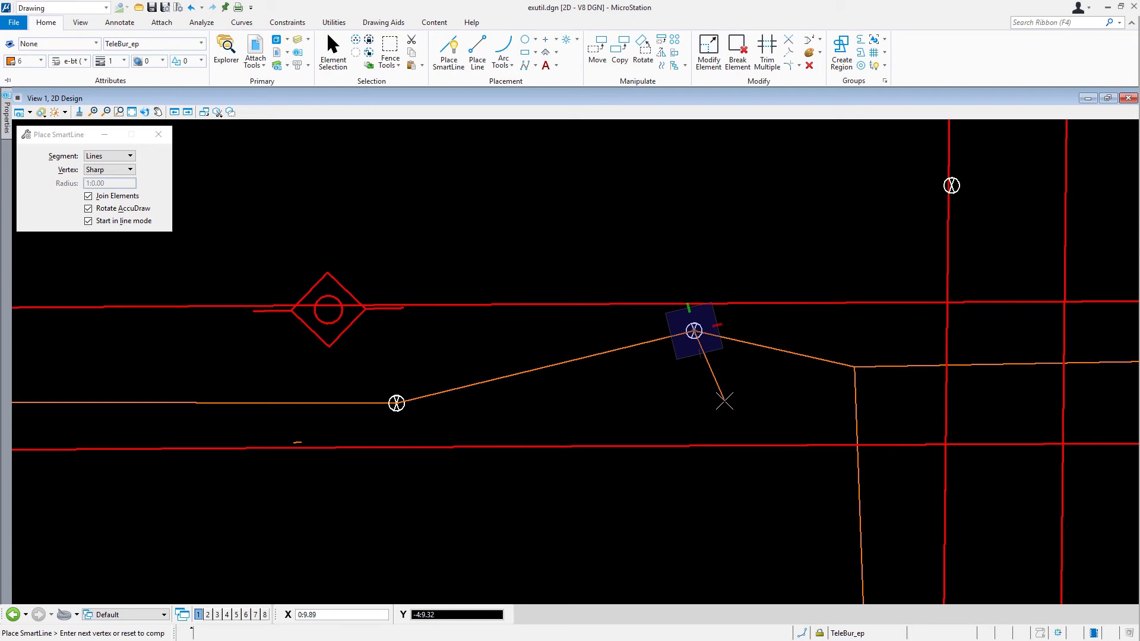
right_click(724, 401)
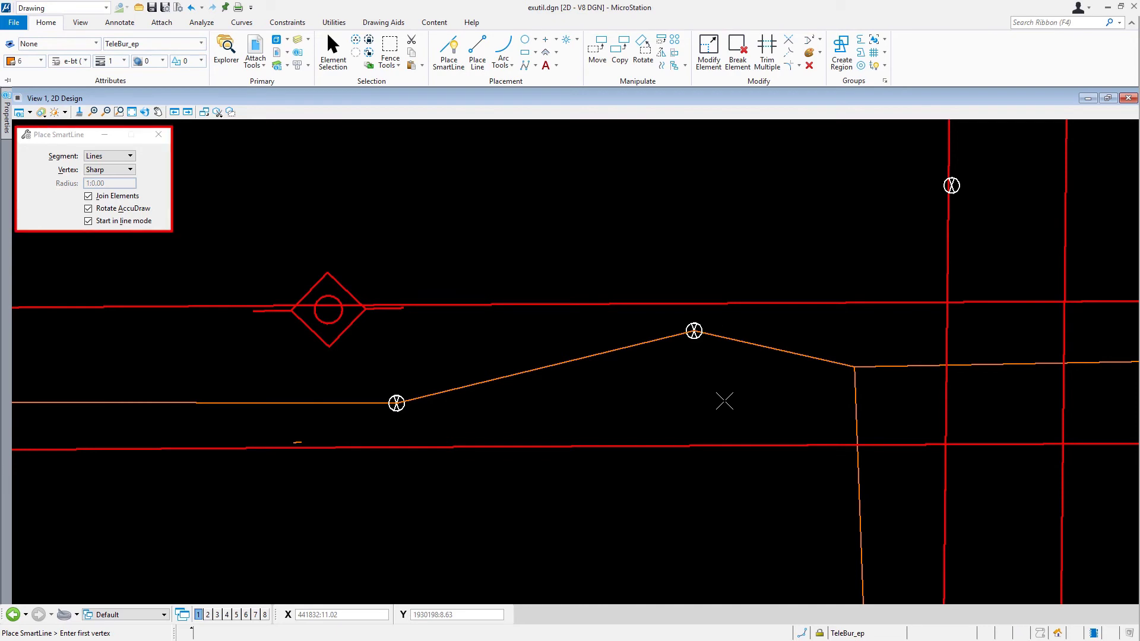
Step: Draw a second SmartLine from the open end of the eastern orange line to the start of the curve, and exit the tool
scroll(725, 401, "down", 2)
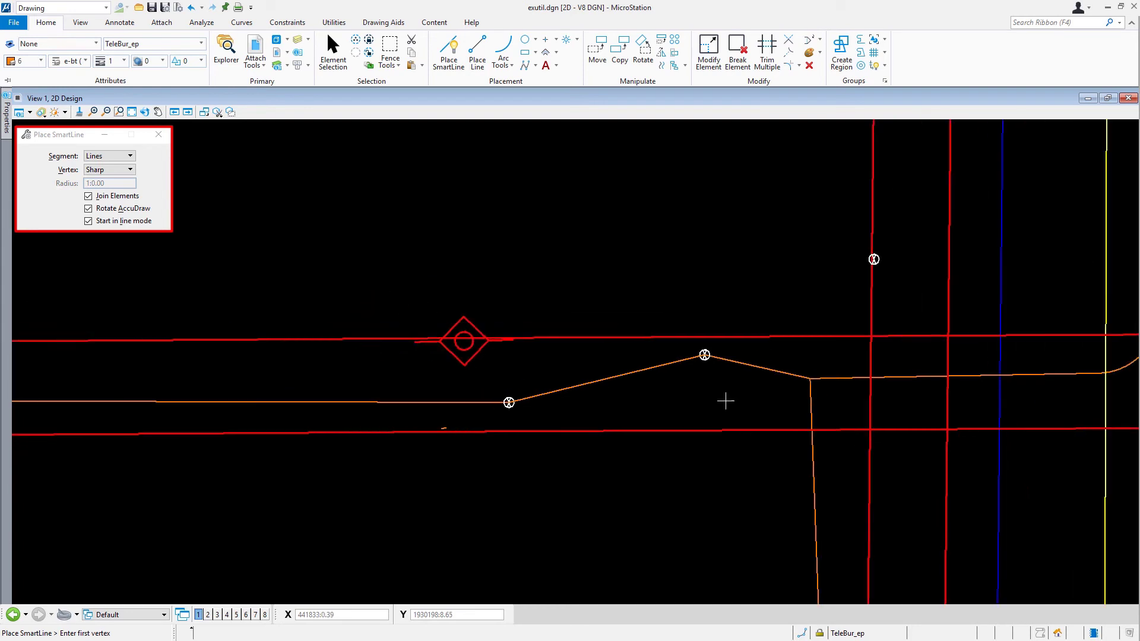
middle_click_drag(1069, 394, 504, 382)
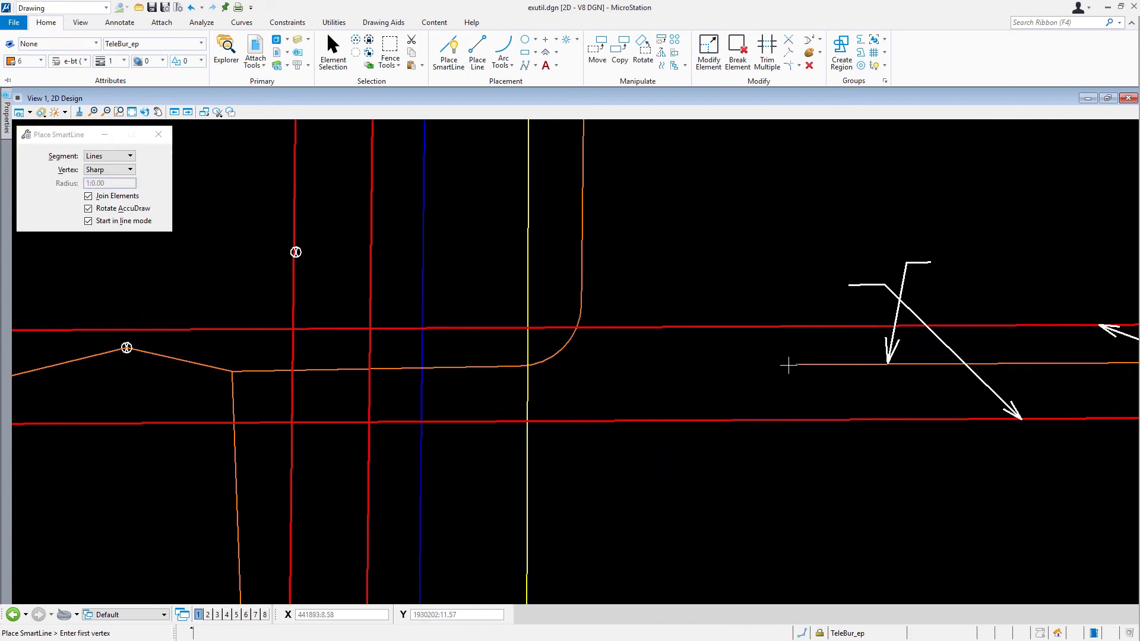
left_click(796, 364)
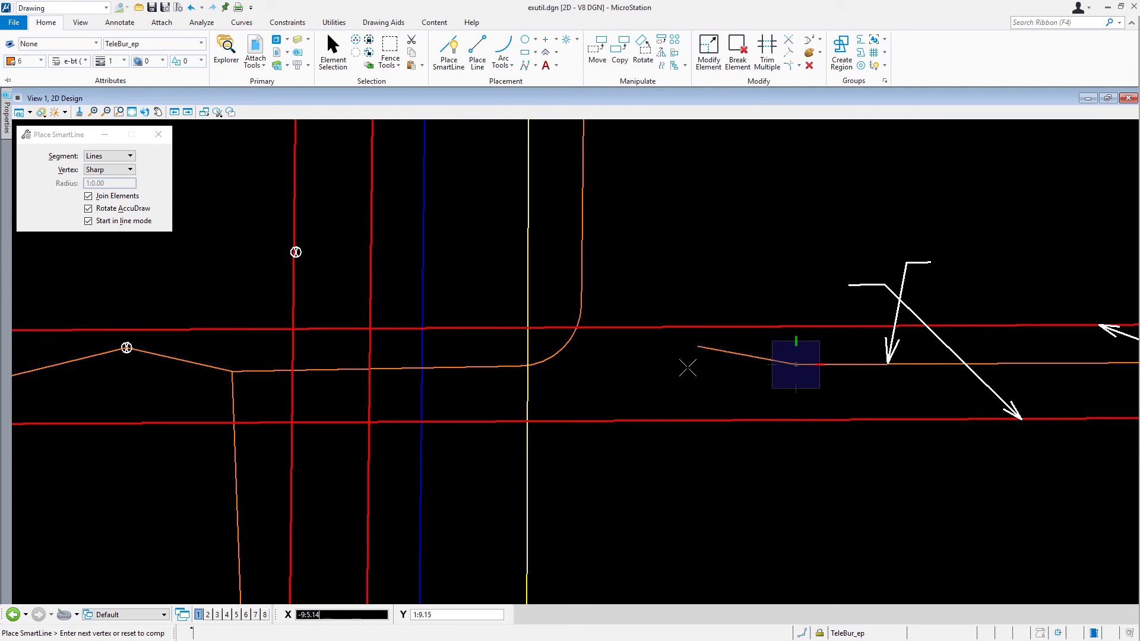
left_click(519, 366)
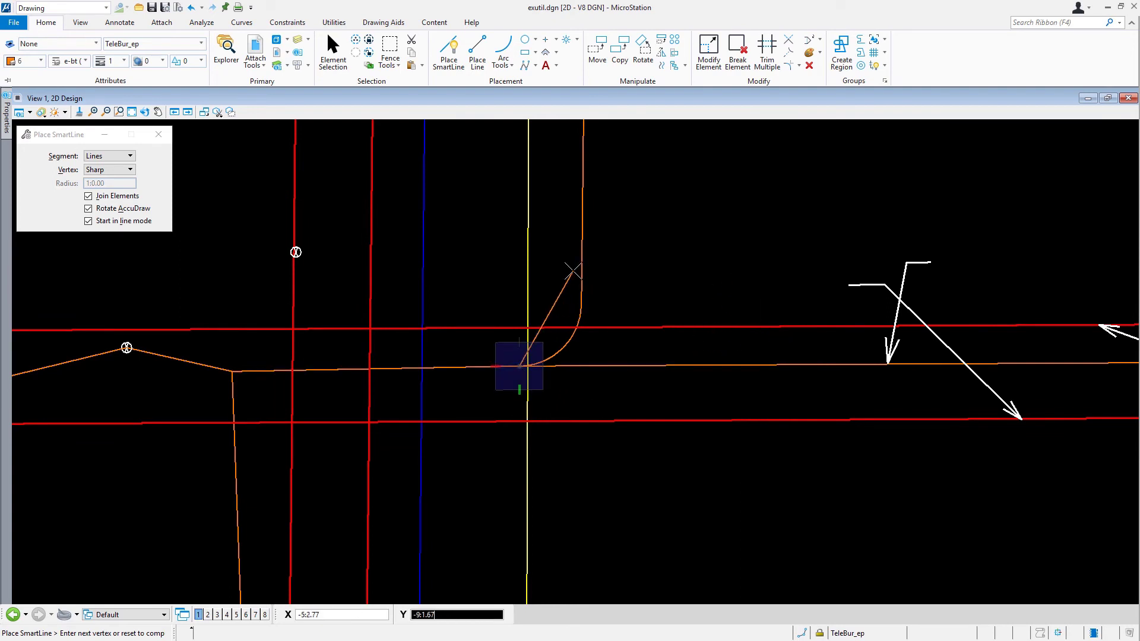
key("Escape")
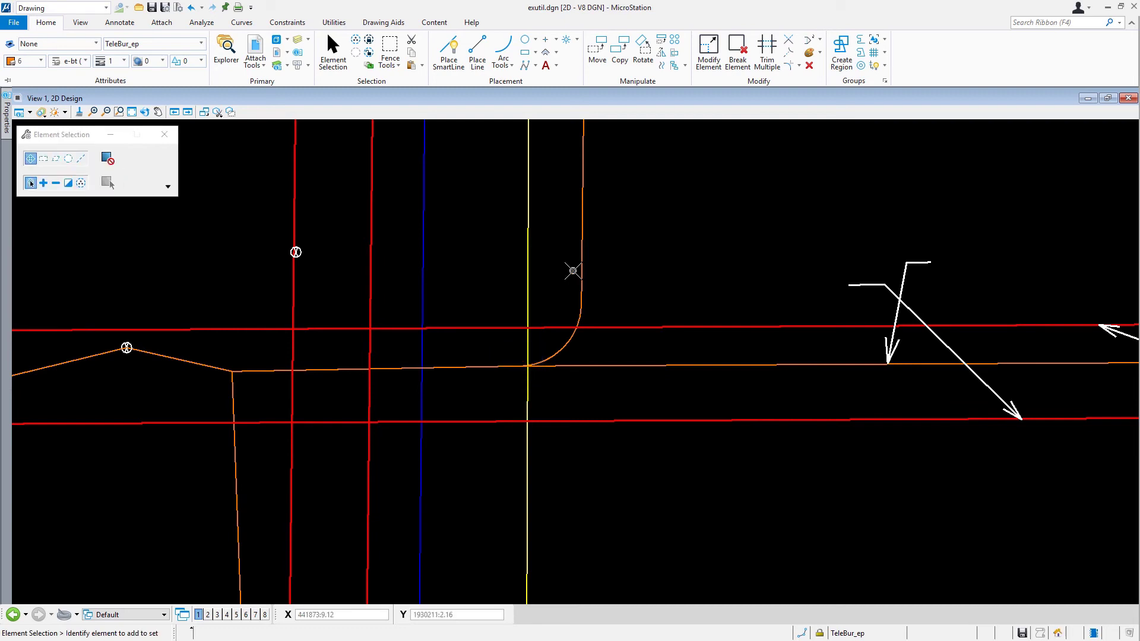